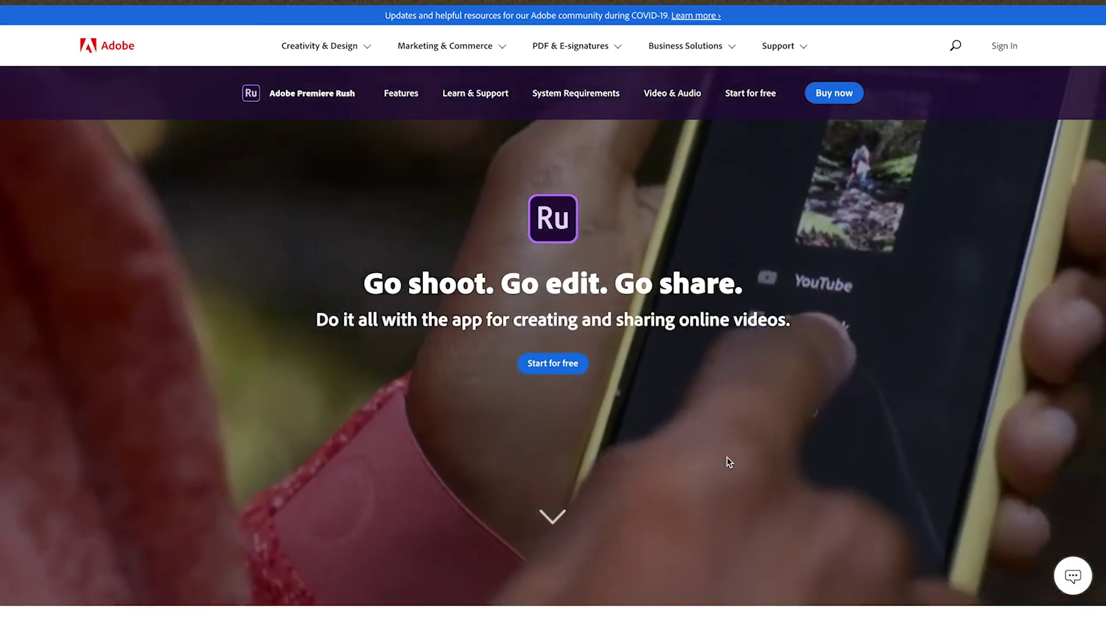
Step: Look through the feature sections of the Adobe Premiere Rush product page, down to the Speed made simple video
scroll(442, 484, "down", 10)
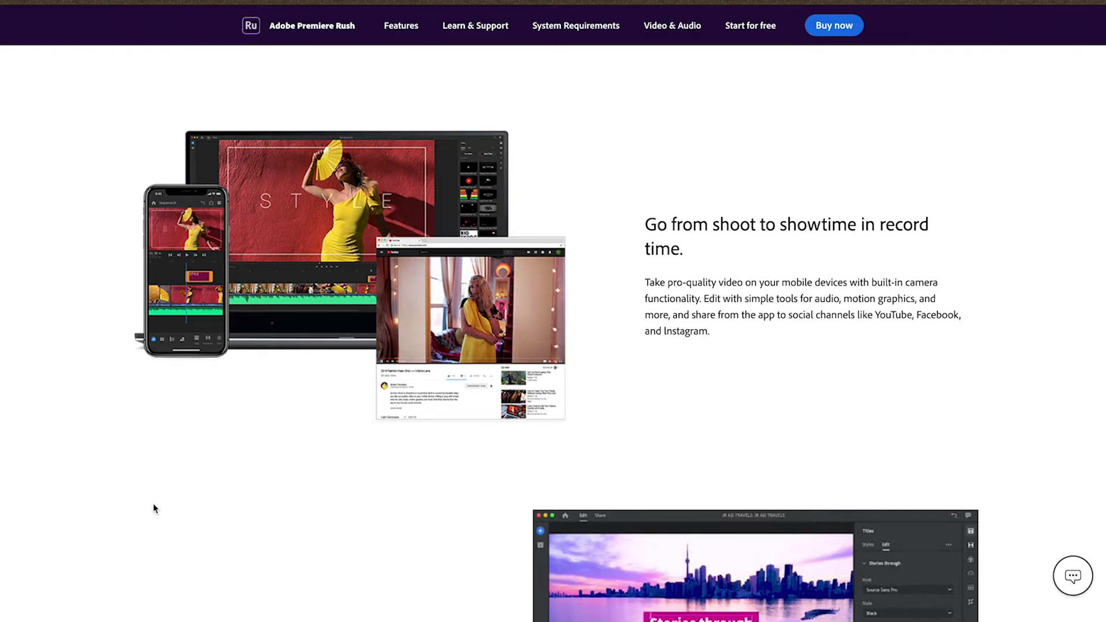
scroll(153, 508, "down", 6)
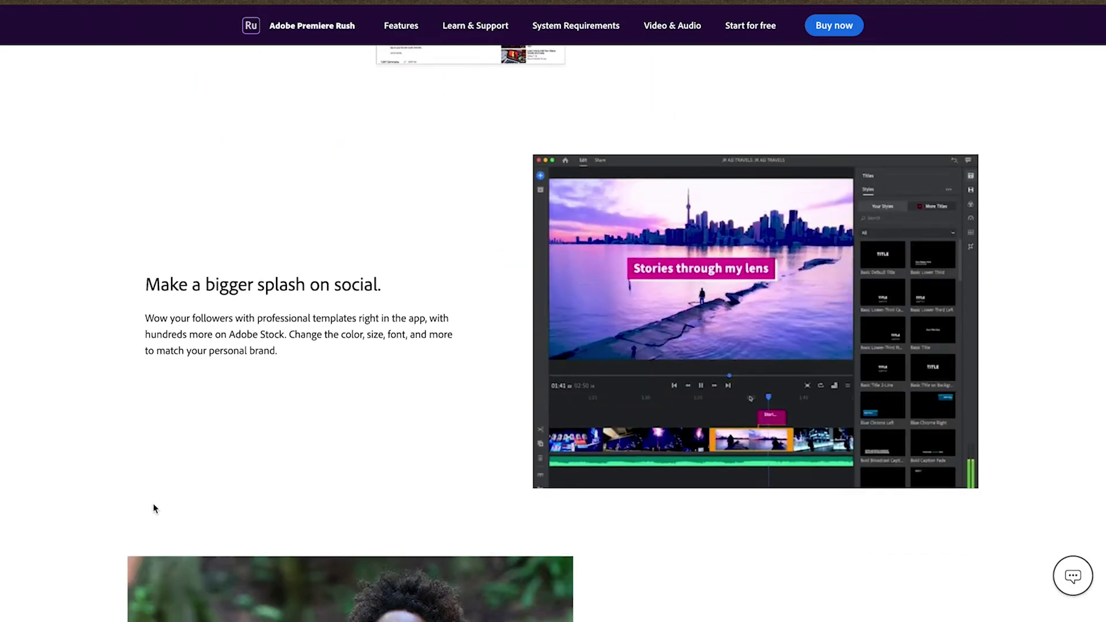
scroll(153, 508, "down", 7)
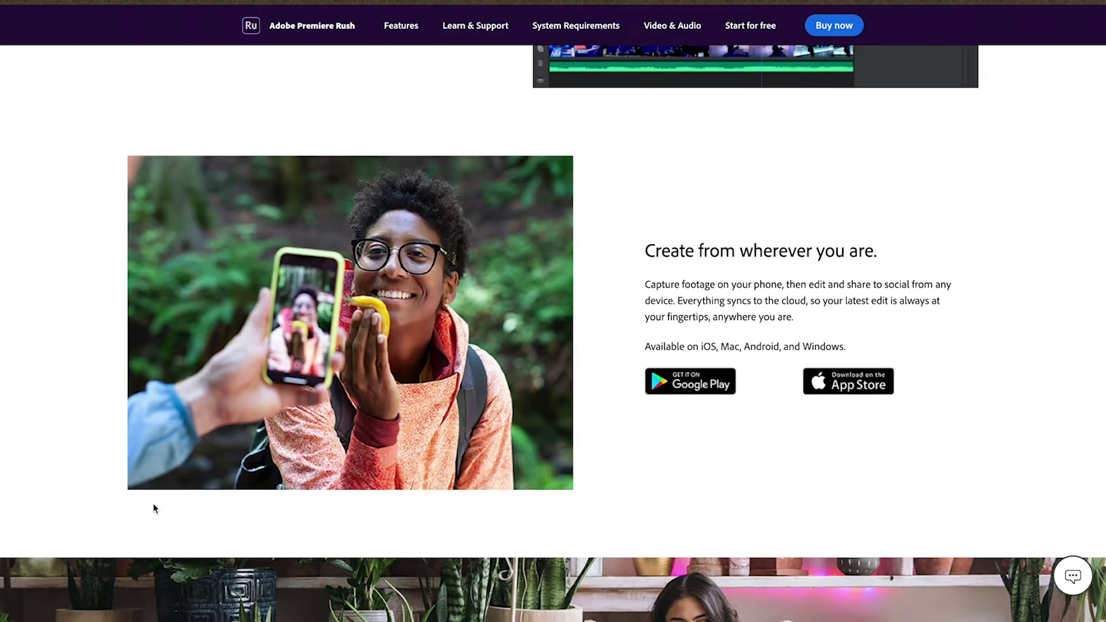
scroll(153, 508, "down", 7)
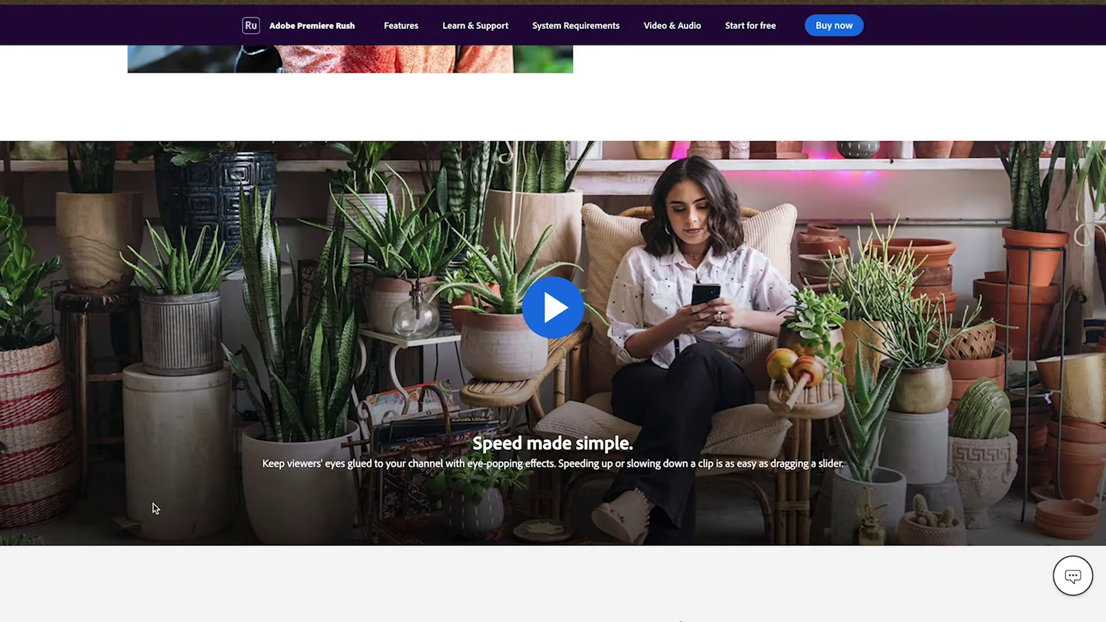
left_click(560, 318)
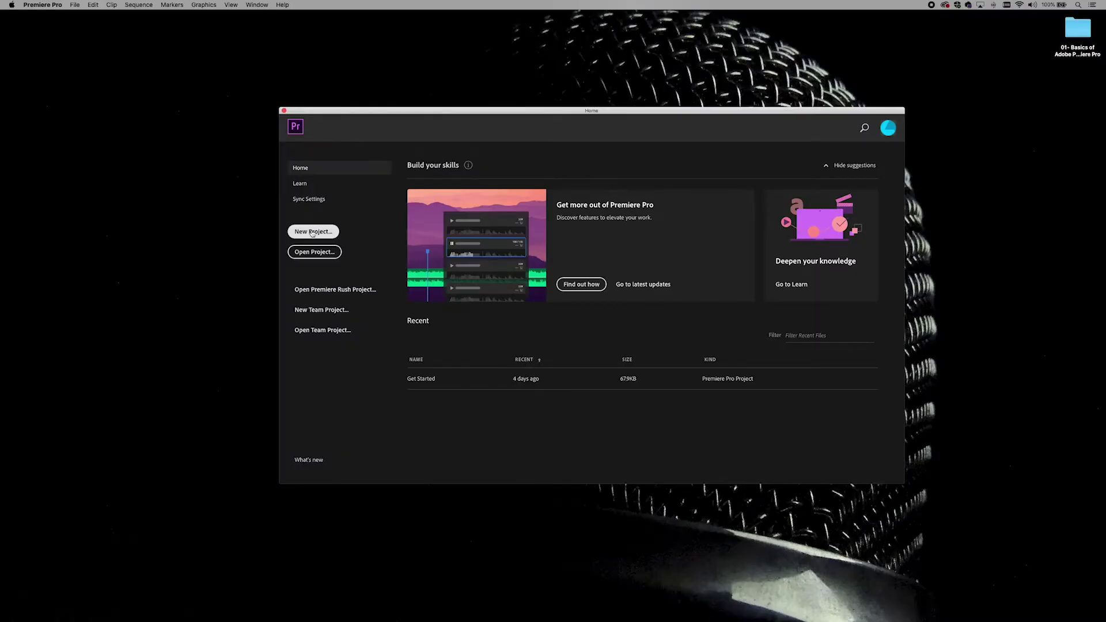
Step: Start a new project named Basics of Premiere Pro and browse for its location to the desktop folder 01- Basics of Adobe Premiere Pro
left_click(312, 233)
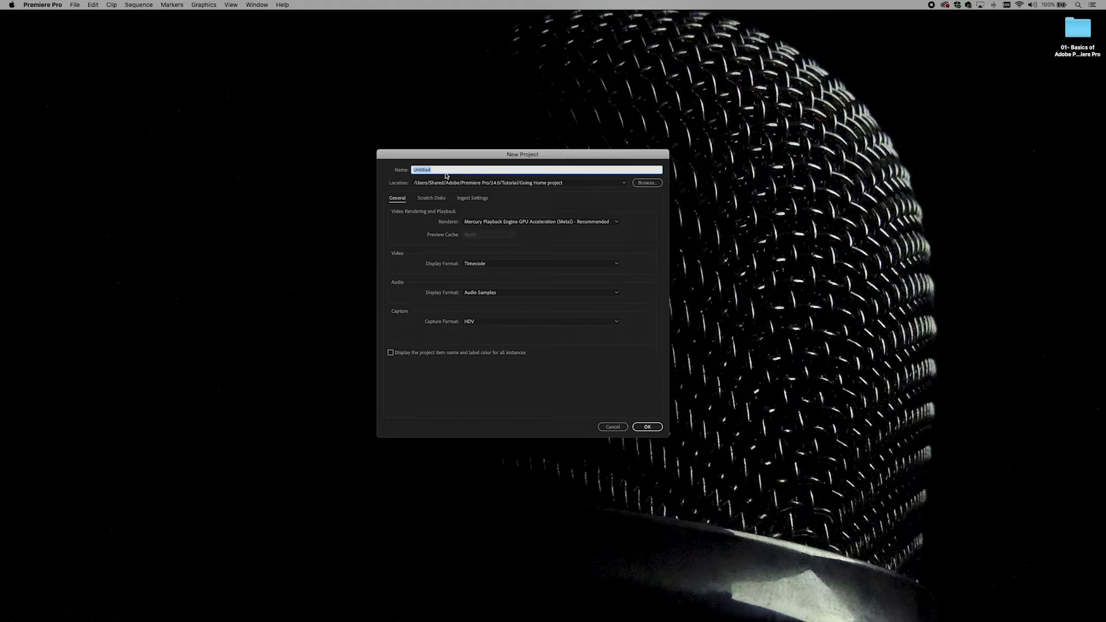
type("Basics of Premiere Pro")
left_click(645, 184)
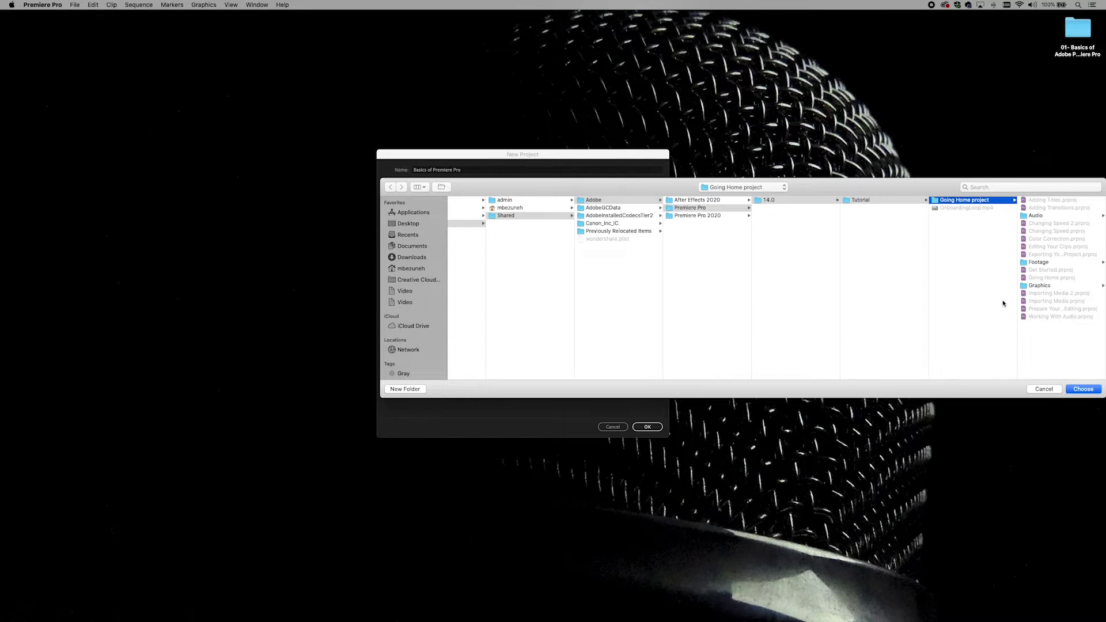
left_click(409, 223)
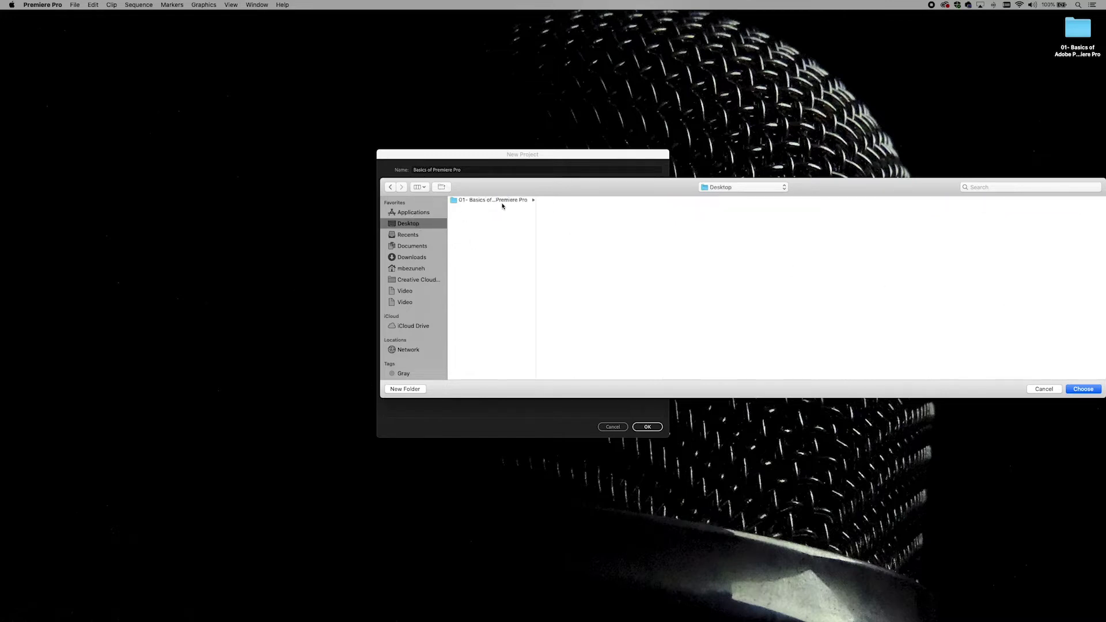
left_click(505, 202)
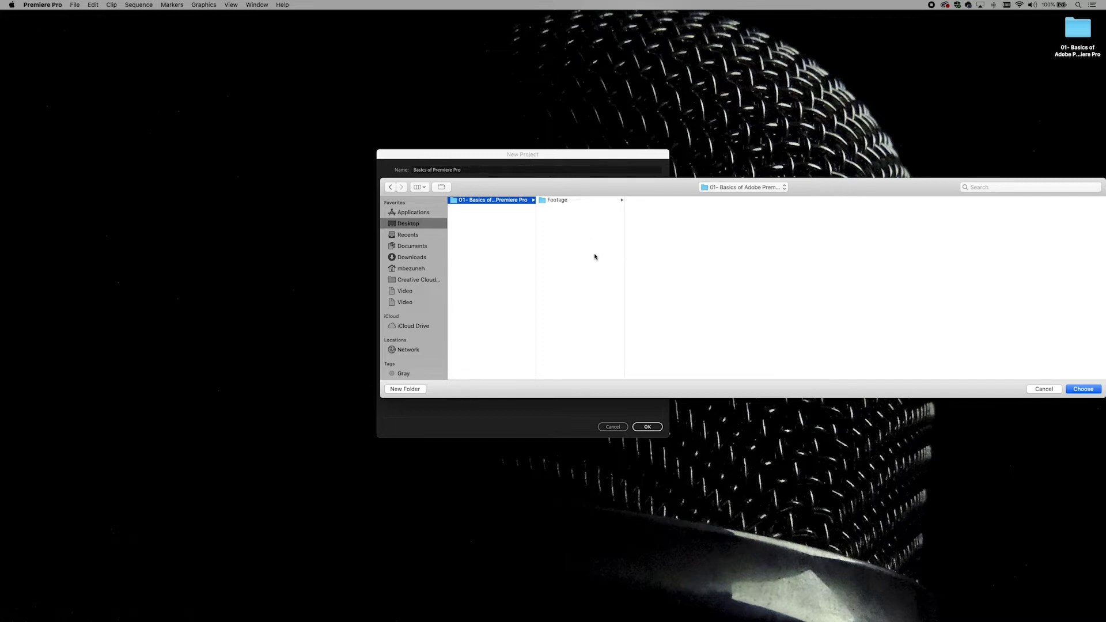
Step: Add a folder named Project File inside the course folder, choose it as the project location and create the project
left_click(75, 4)
key("super+shift+n")
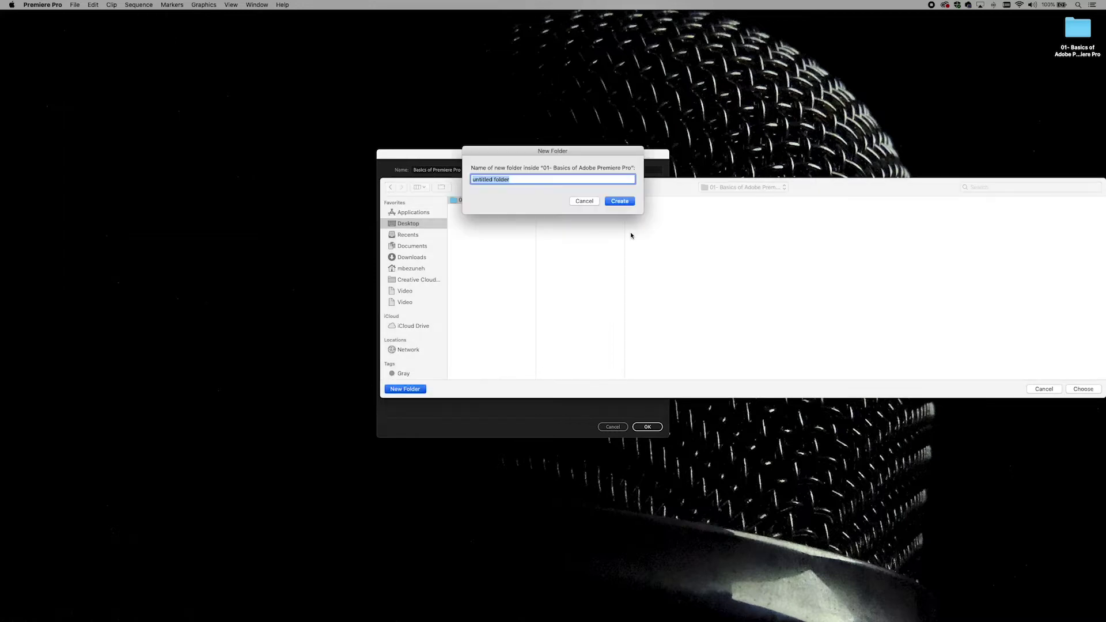
type("Project File")
key("Return")
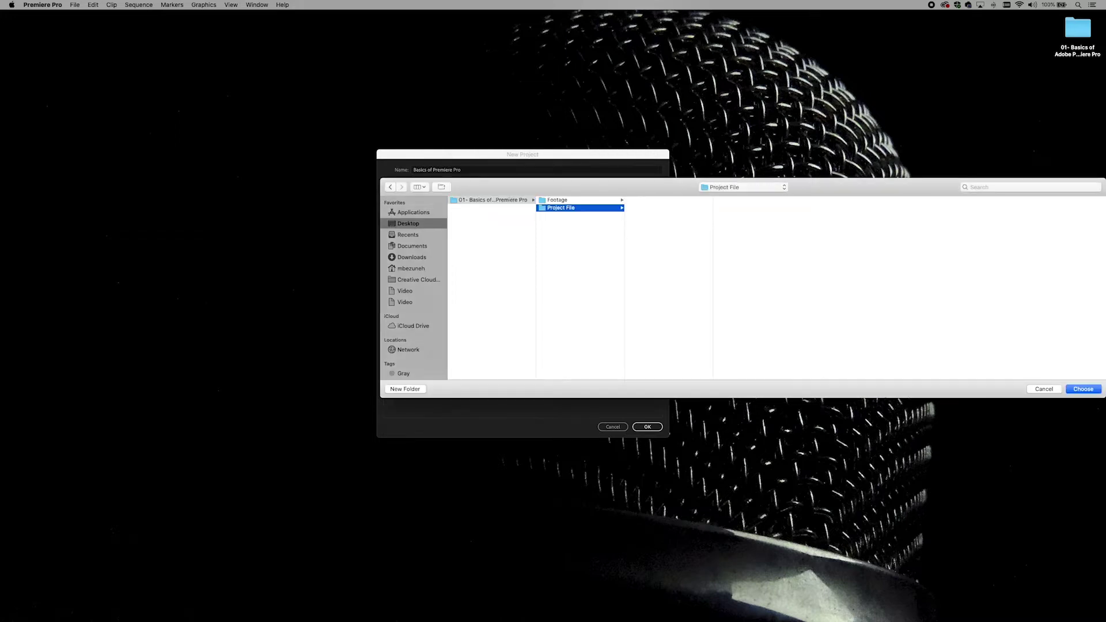
left_click(1086, 392)
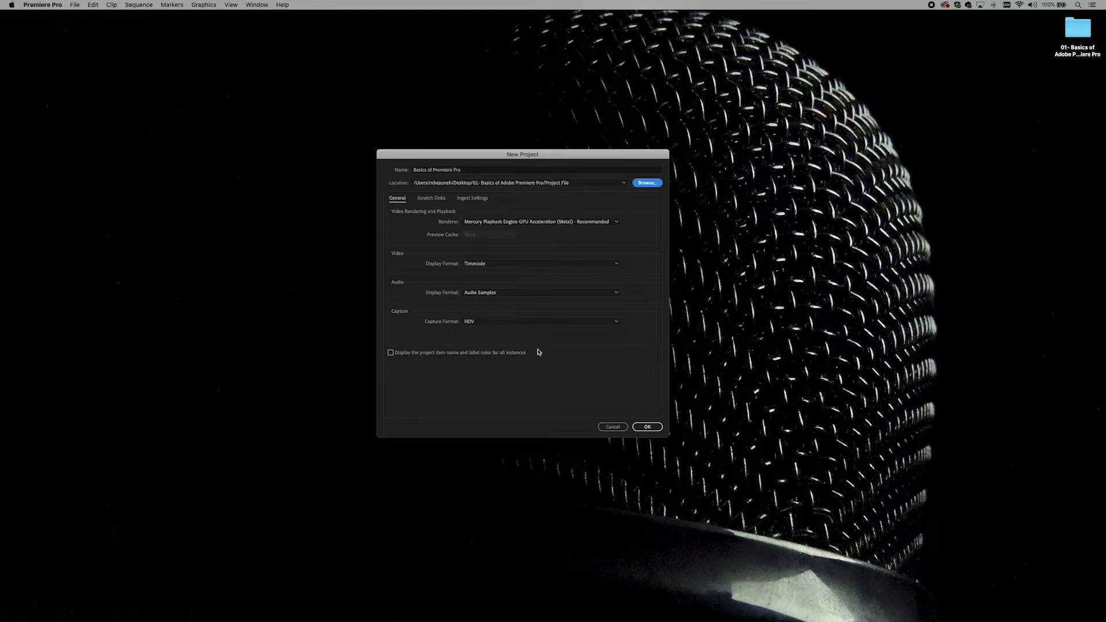
left_click(648, 428)
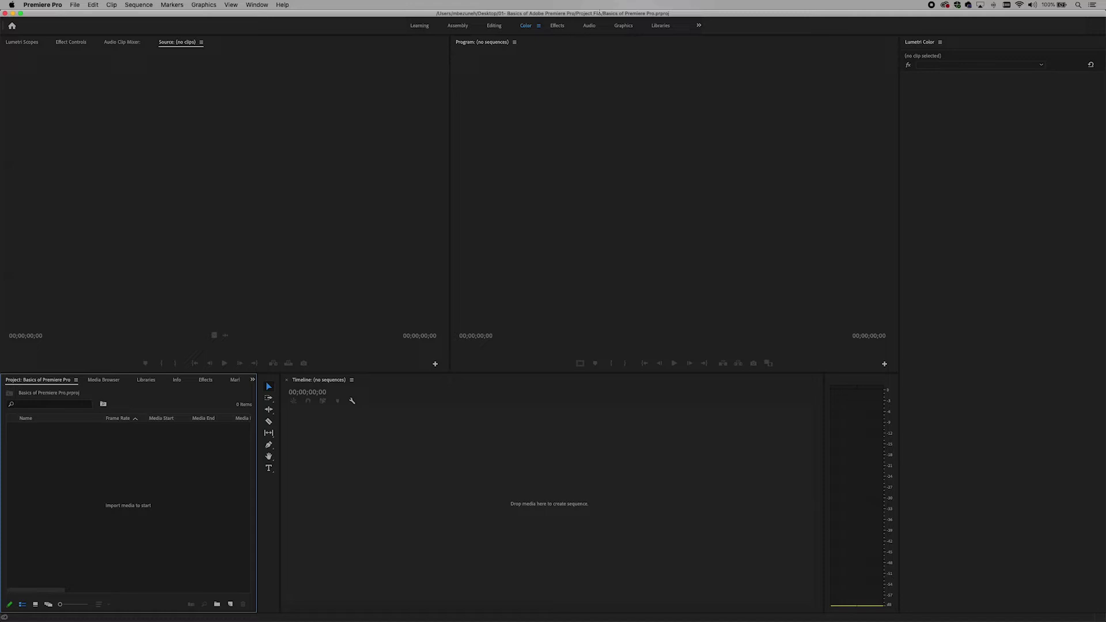
Step: Show the Learning workspace and move the floating project window down so the upper tutorials are uncovered
left_click(418, 26)
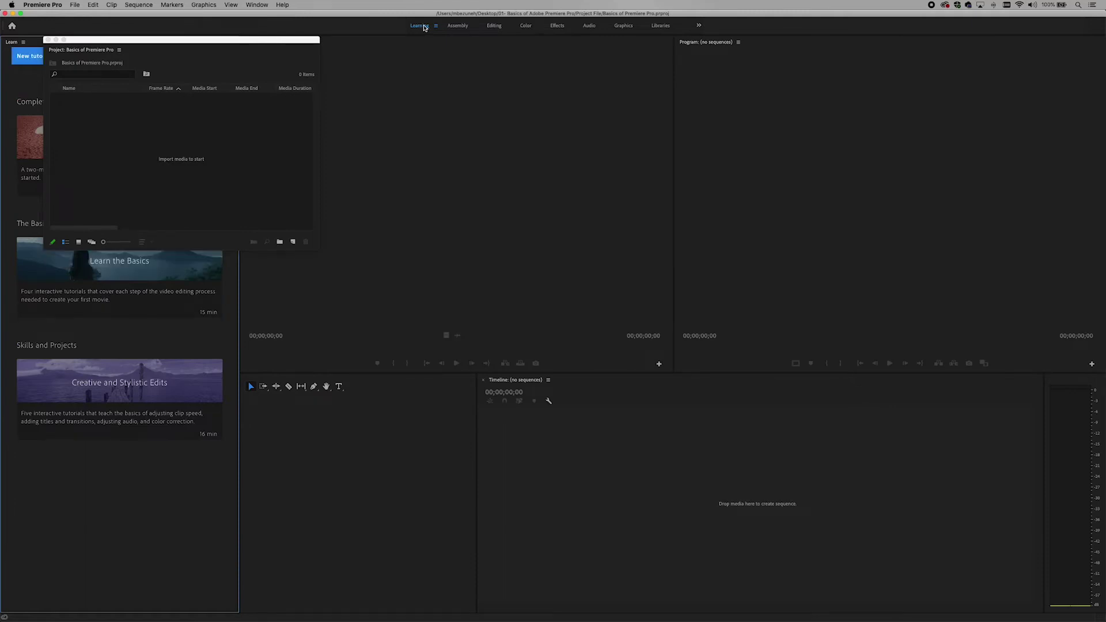
mouse_move(146, 372)
left_click_drag(94, 52, 62, 413)
mouse_move(100, 118)
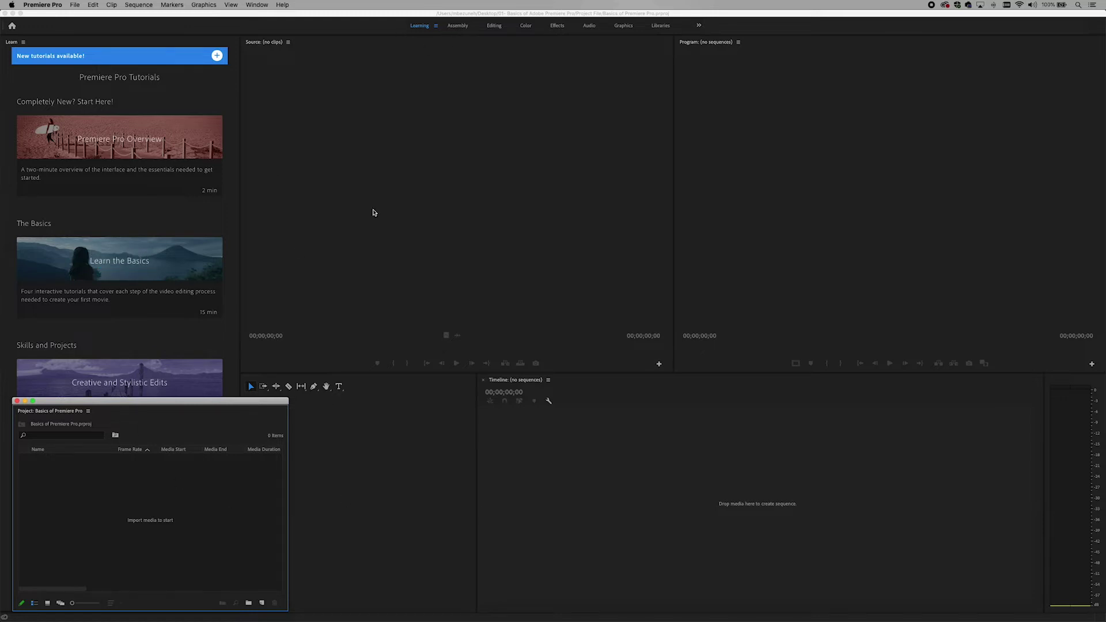
Step: Review the Assembly, Editing, Color, Effects, Audio, Graphics and Libraries workspaces, ending in the Editing workspace
left_click(458, 26)
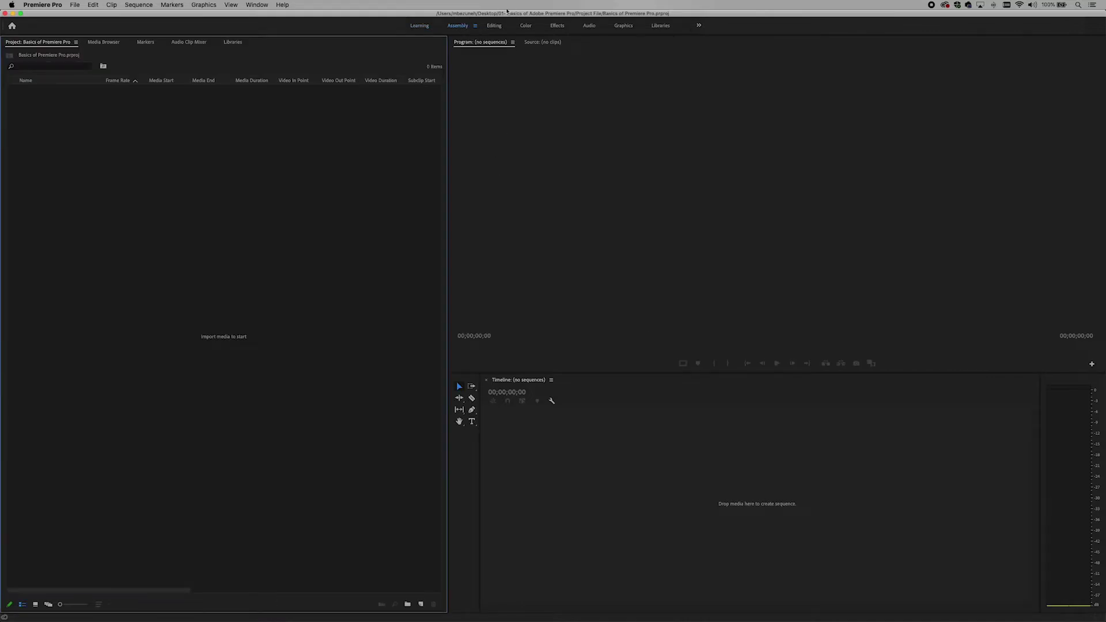
left_click(494, 26)
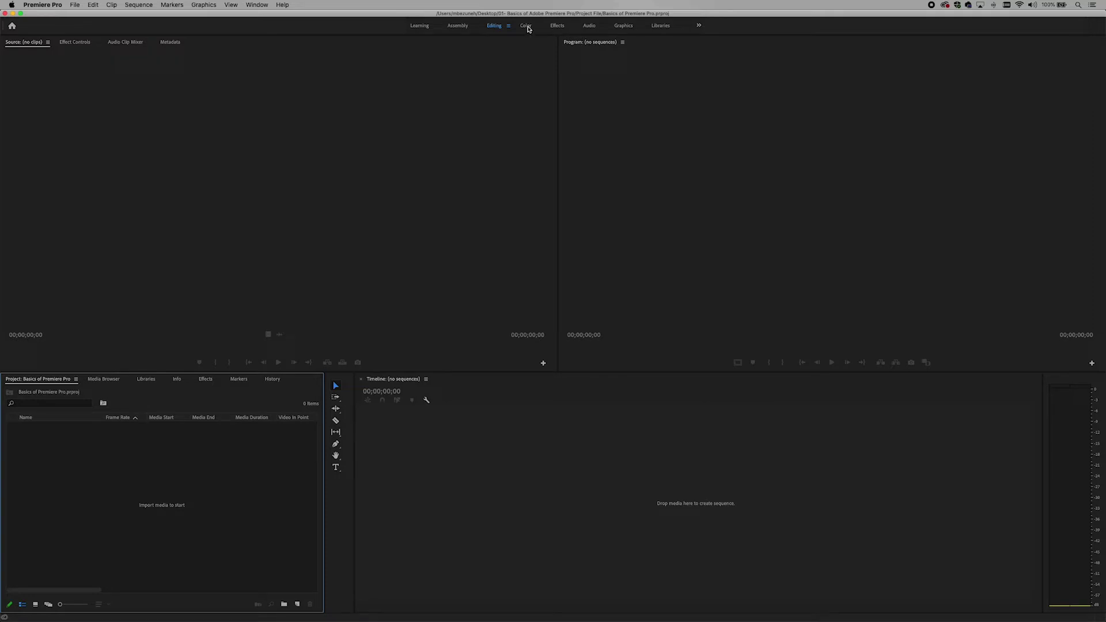
left_click(526, 26)
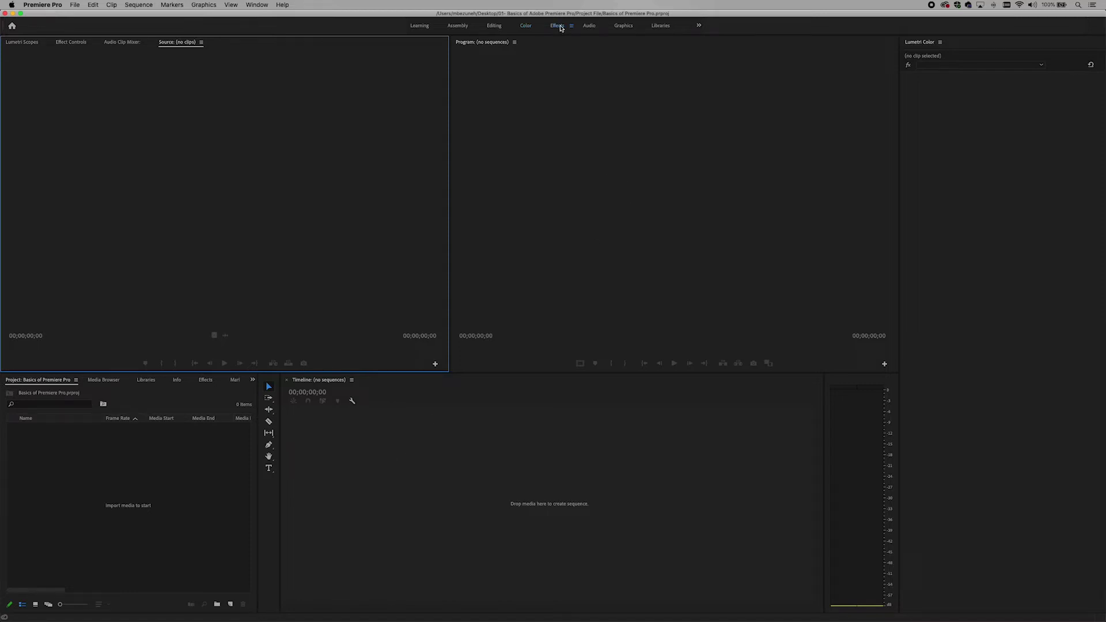
left_click(589, 26)
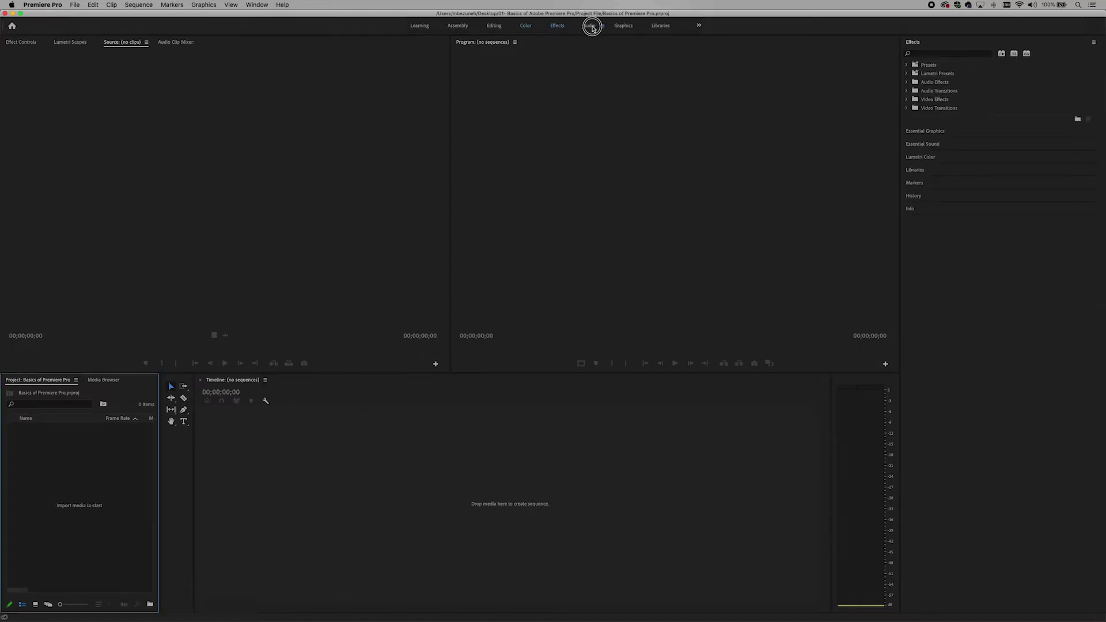
left_click(625, 26)
left_click(661, 26)
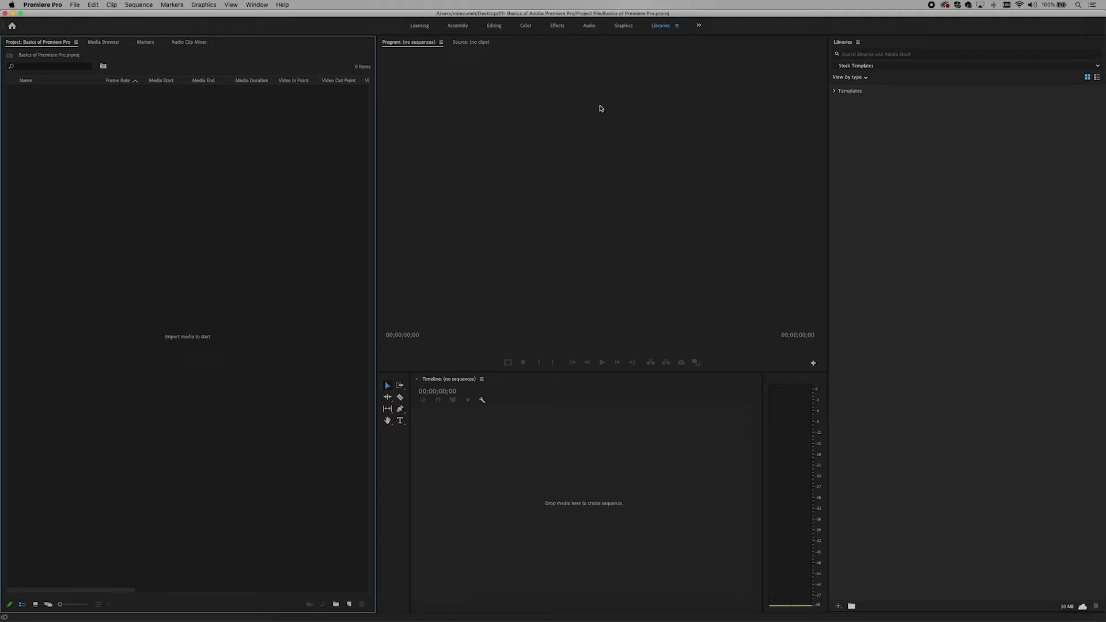
left_click(647, 129)
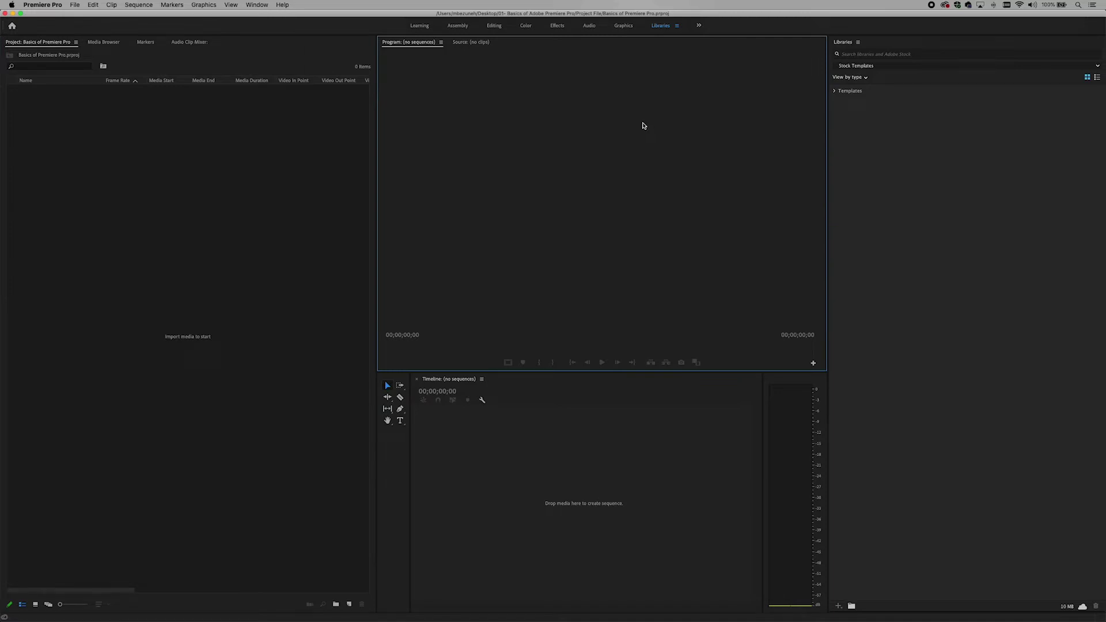
left_click(494, 26)
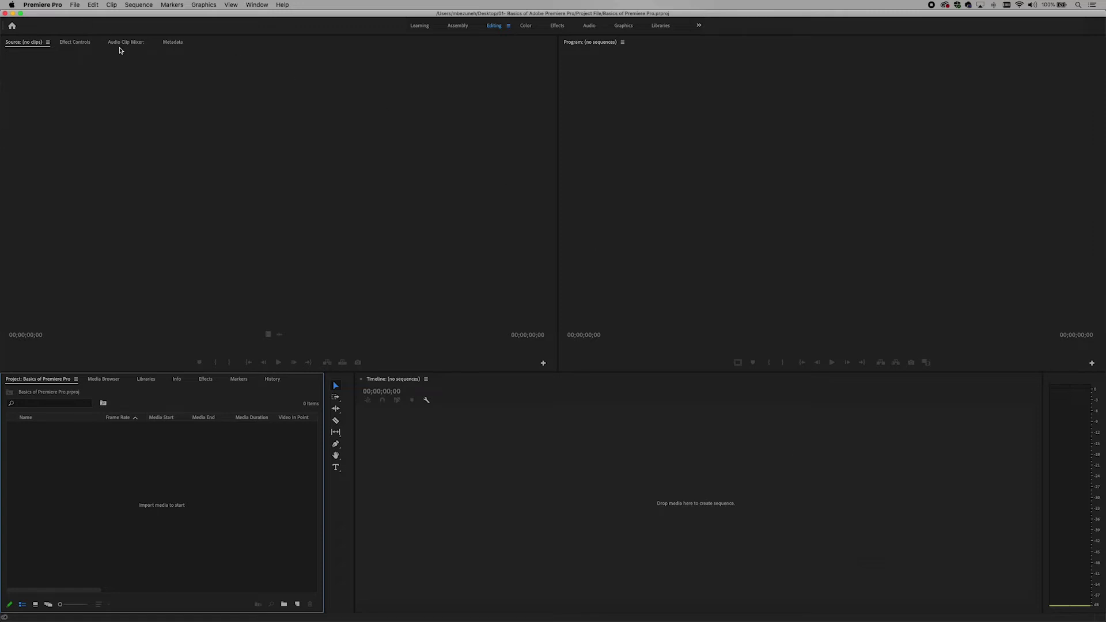
Step: Start importing media and browse to the Footage folder inside the desktop folder 01- Basics of Adobe Premiere Pro
left_click(75, 5)
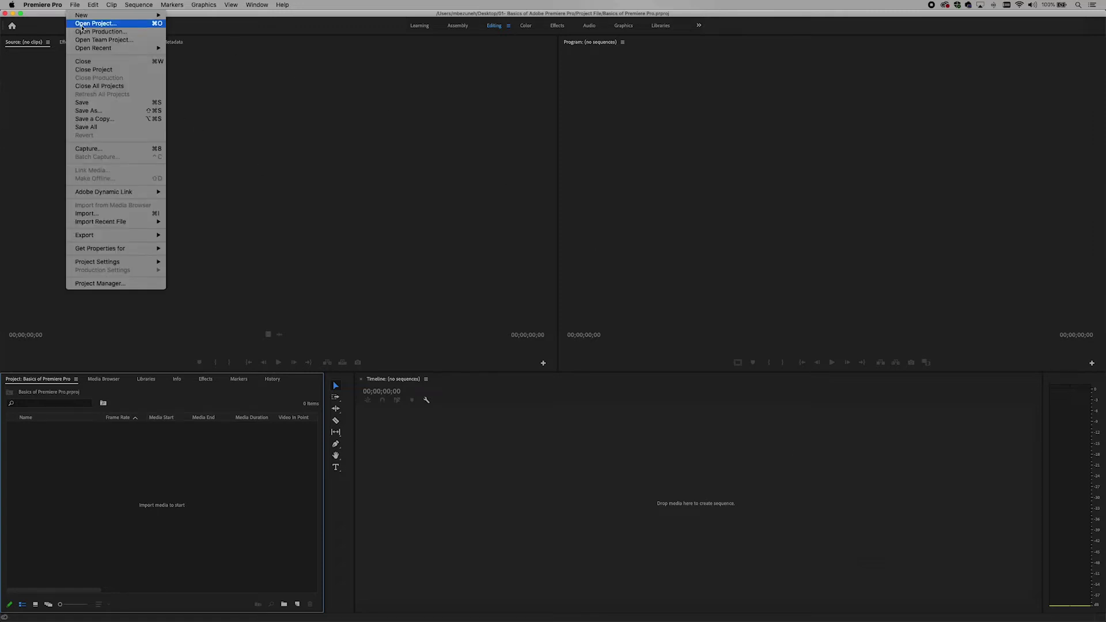
left_click(117, 215)
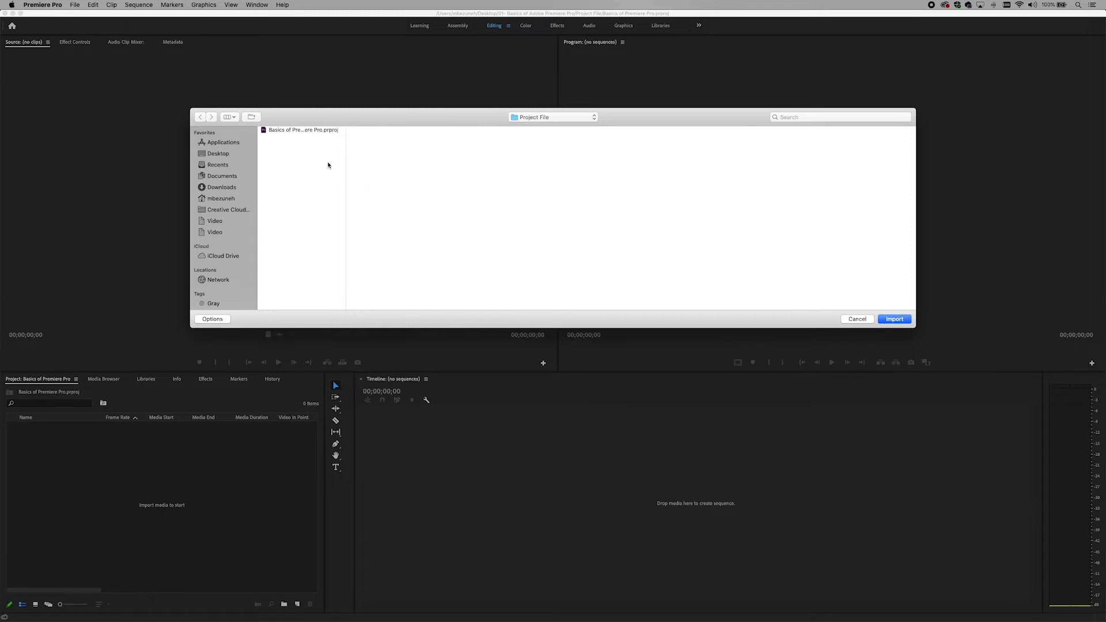
left_click(225, 154)
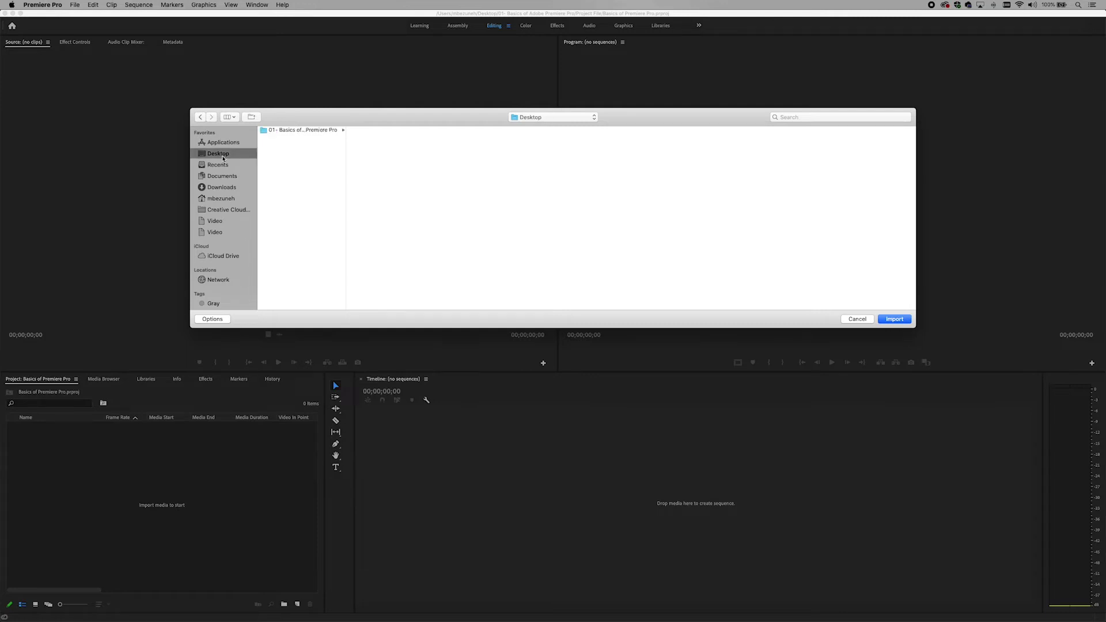
left_click(298, 131)
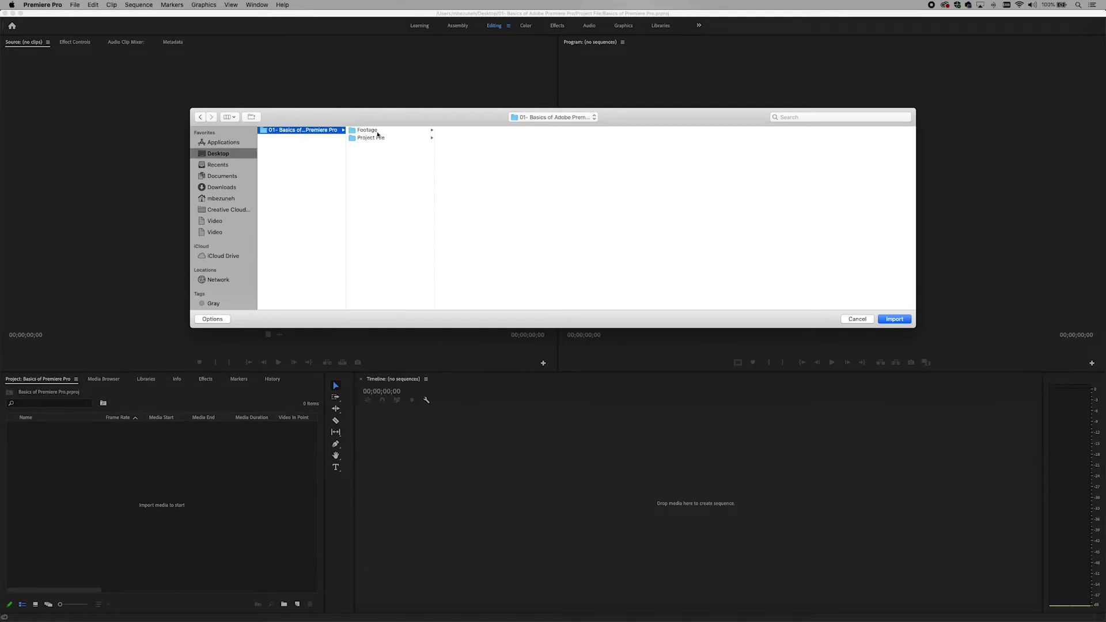
left_click(406, 131)
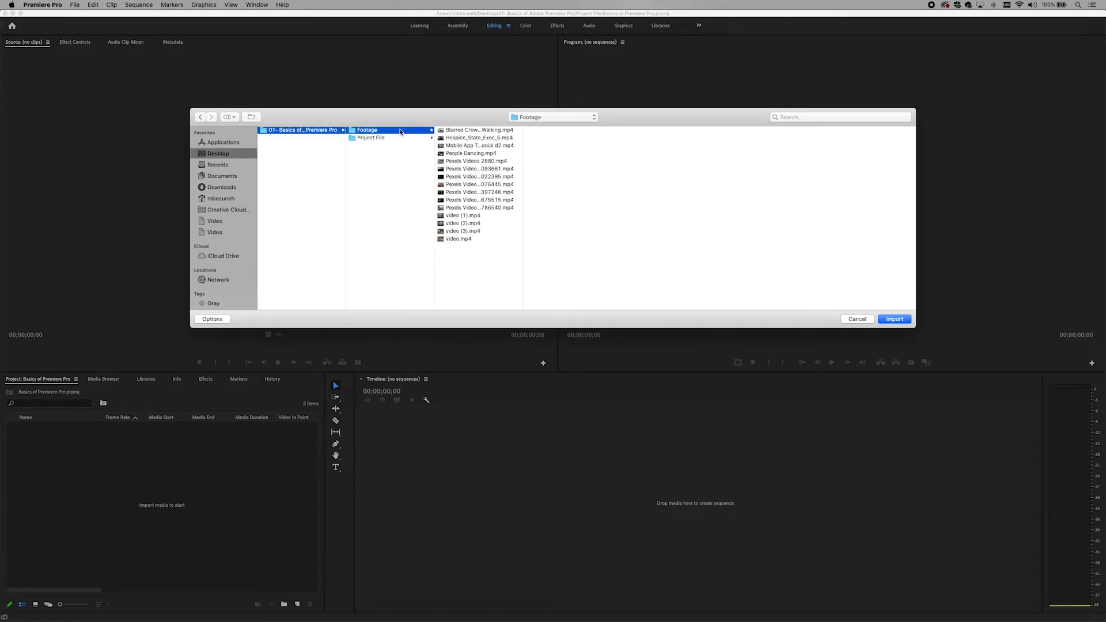
left_click(482, 240)
key("super+a")
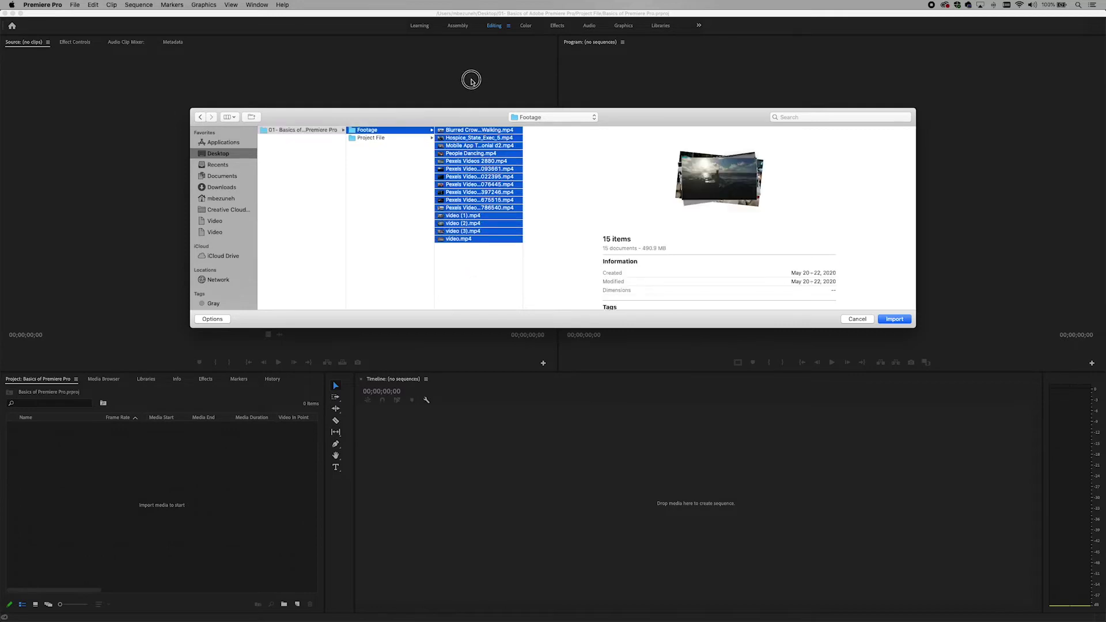
left_click(481, 271)
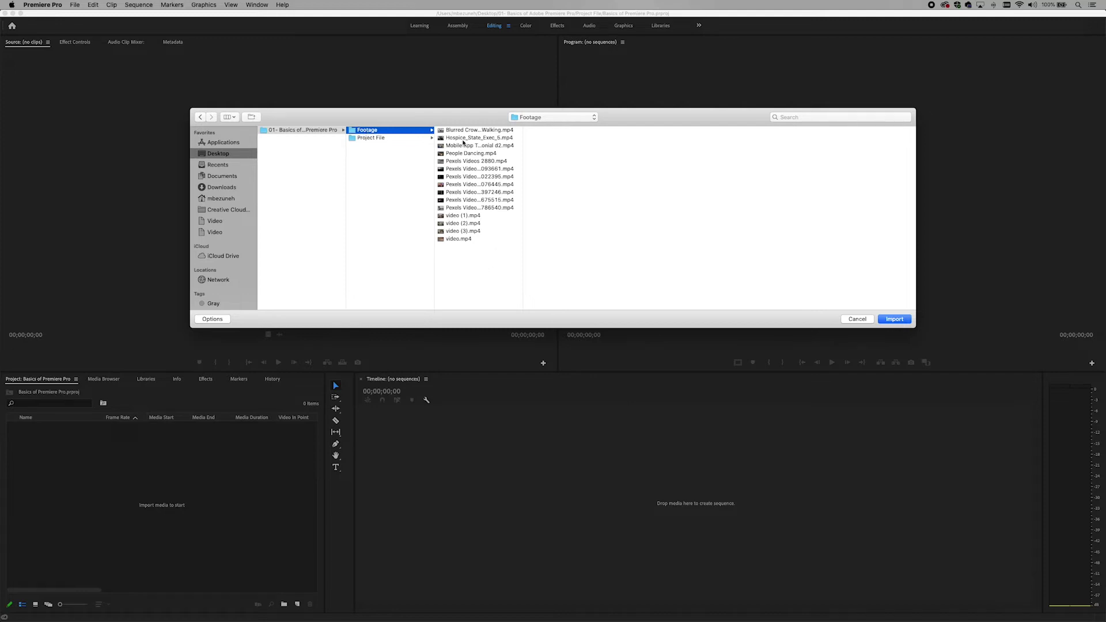
left_click(482, 130)
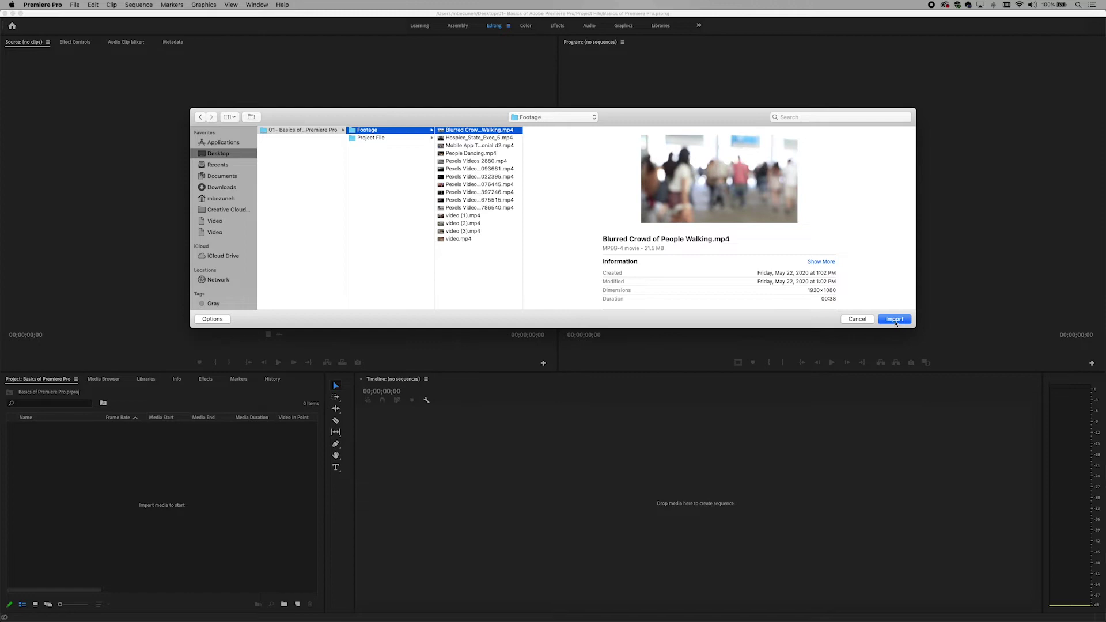
Step: Import the entire Footage folder into the project instead of individual clips
left_click(405, 132)
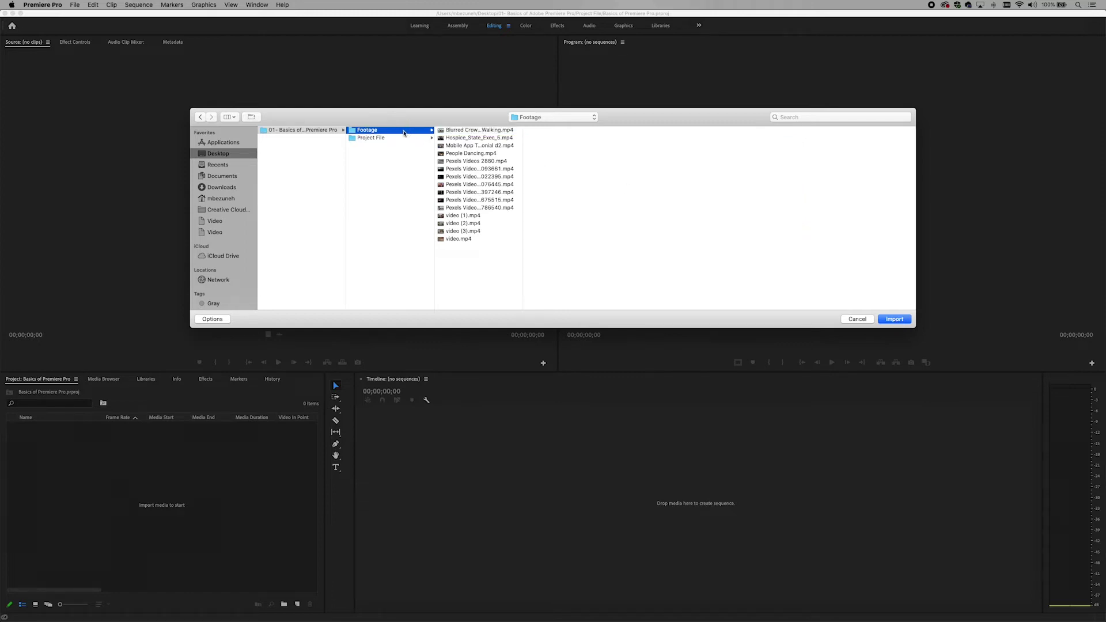
left_click(896, 320)
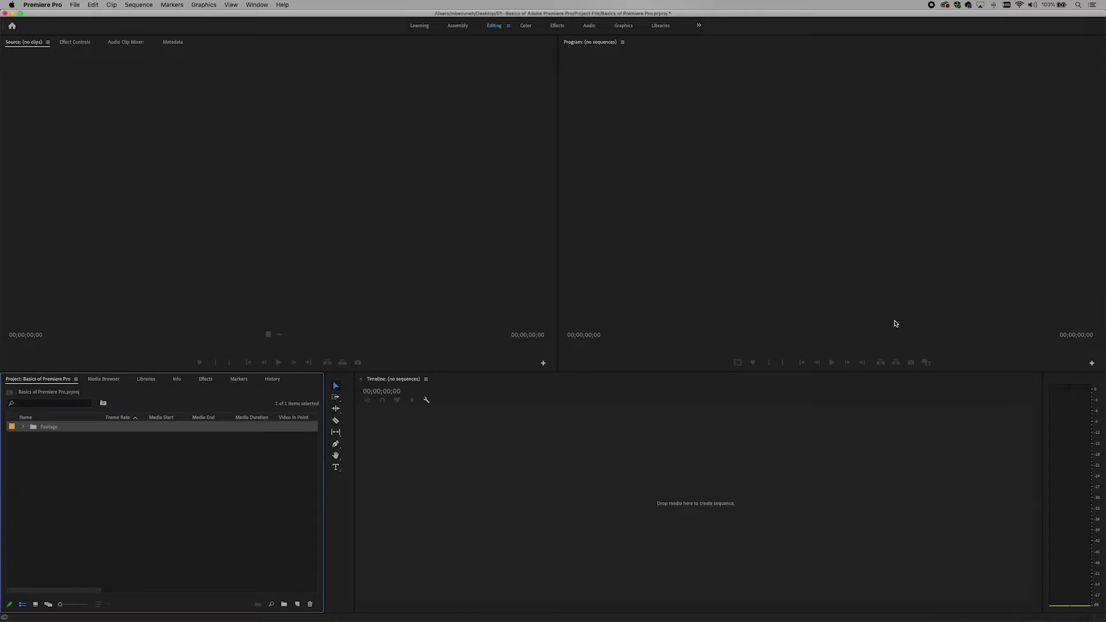
Step: Expand the imported Footage bin to list its clips and select the Hospice_State_Exec clip
left_click(18, 452)
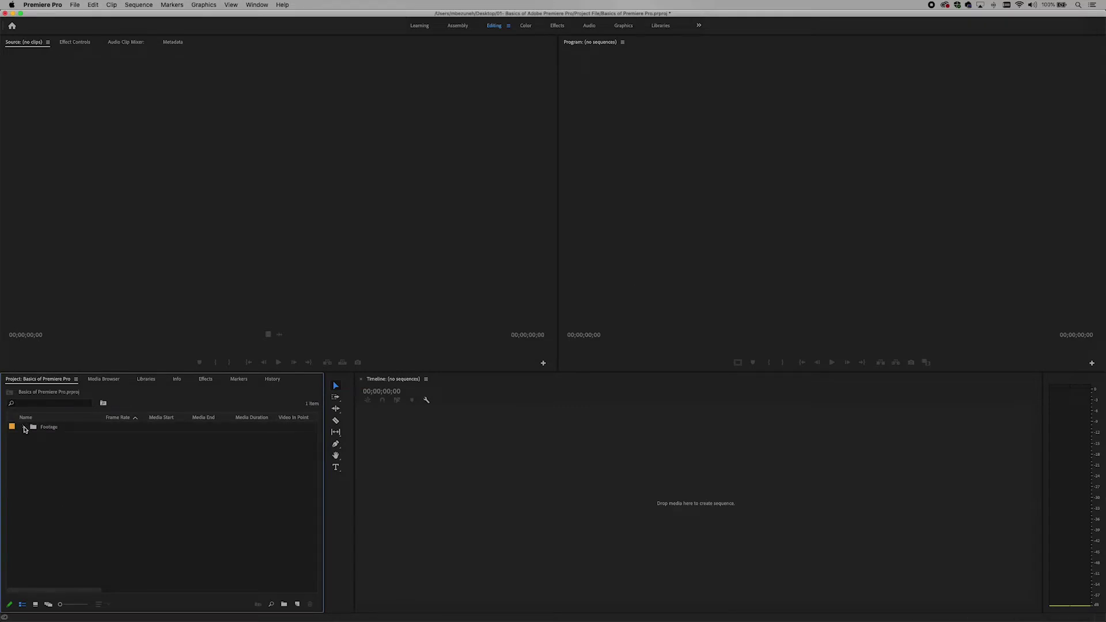
left_click(24, 427)
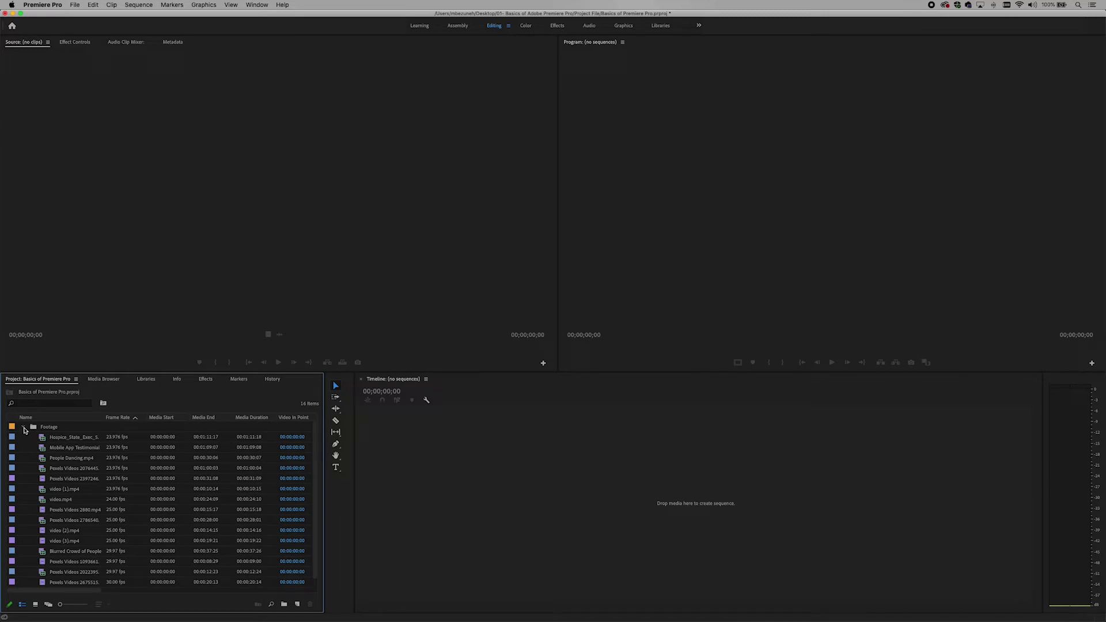
left_click(24, 427)
left_click(23, 427)
left_click(24, 428)
left_click(24, 428)
left_click(41, 439)
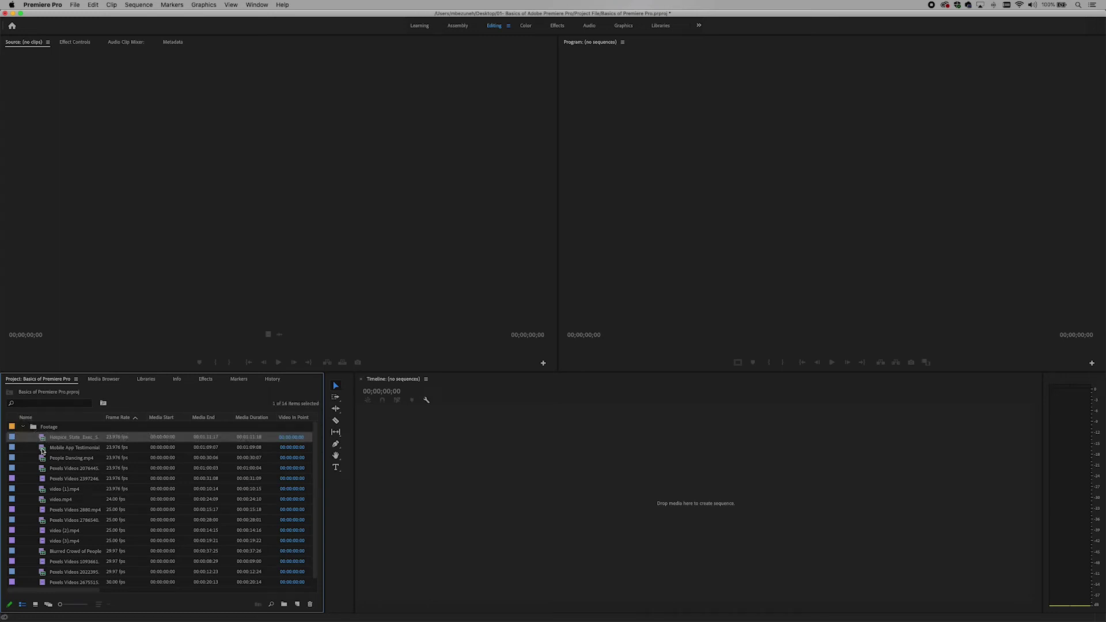
Step: Show the project items as icons and open the Footage bin to look through its clip thumbnails
left_click(41, 449)
left_click(35, 450, "super")
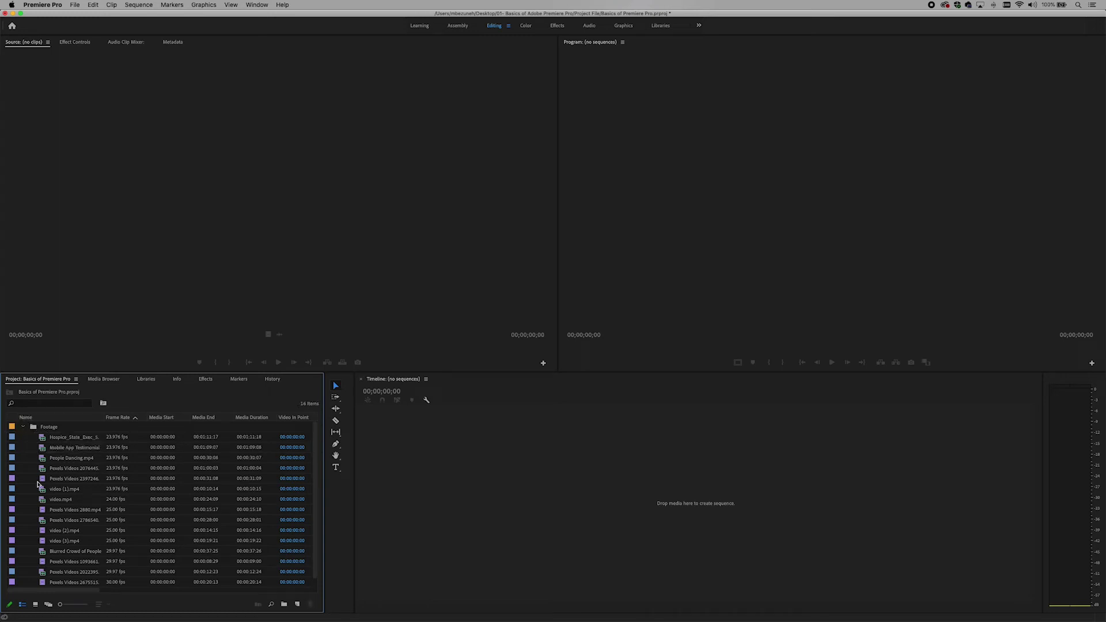
left_click(36, 605)
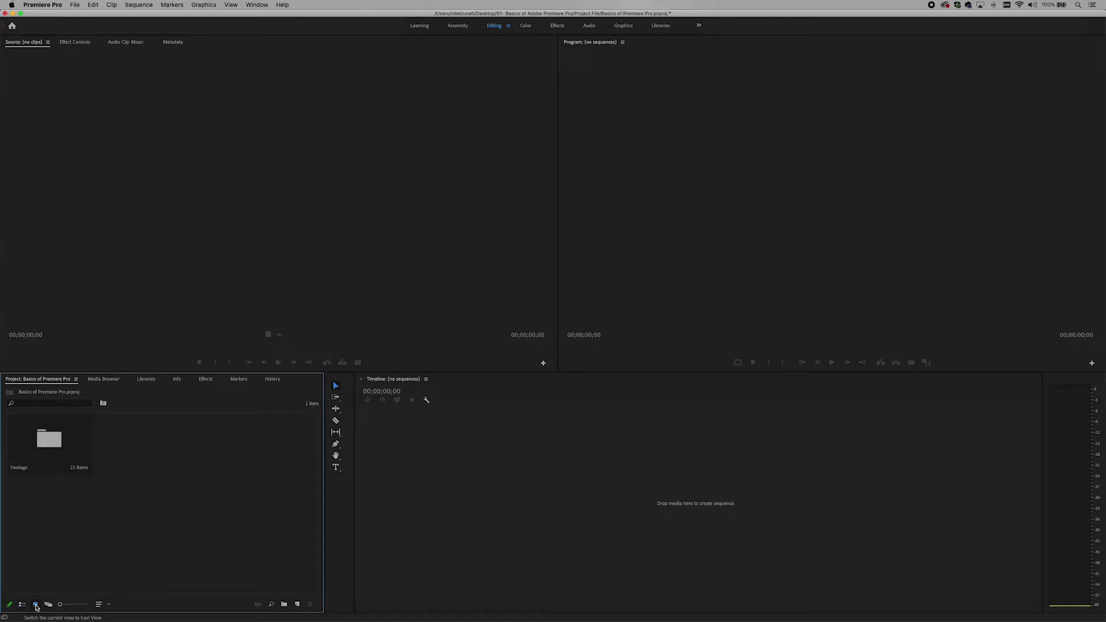
double_click(49, 439)
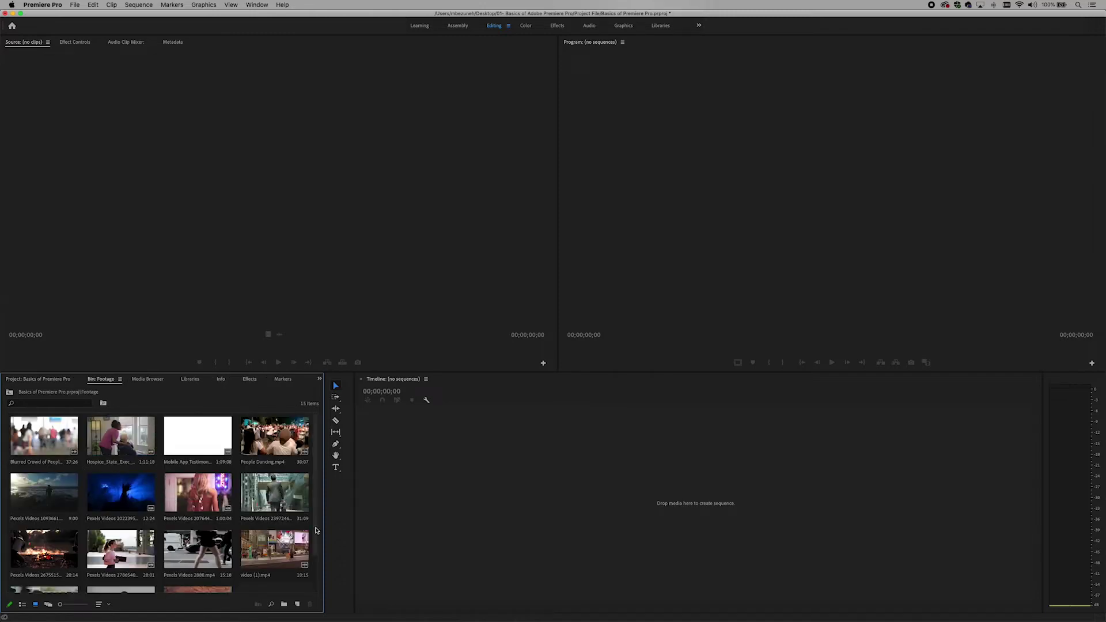
scroll(250, 501, "down", 2)
scroll(249, 502, "up", 2)
Step: Compare the Footage bin in list view and icon view, checking which clip thumbnails contain linked audio
left_click(22, 605)
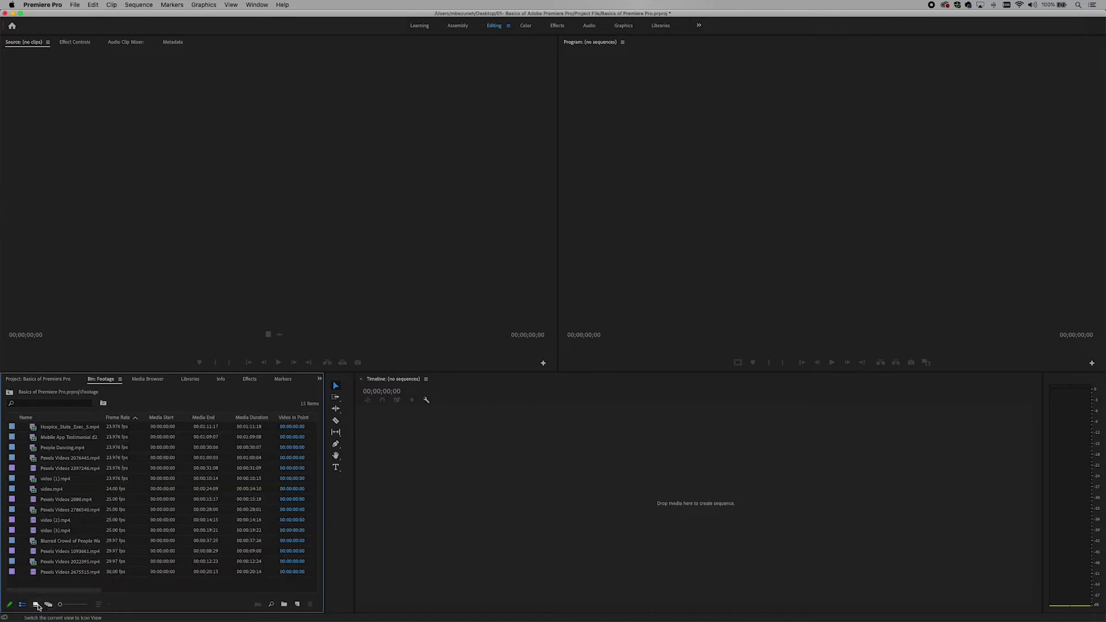
left_click(35, 605)
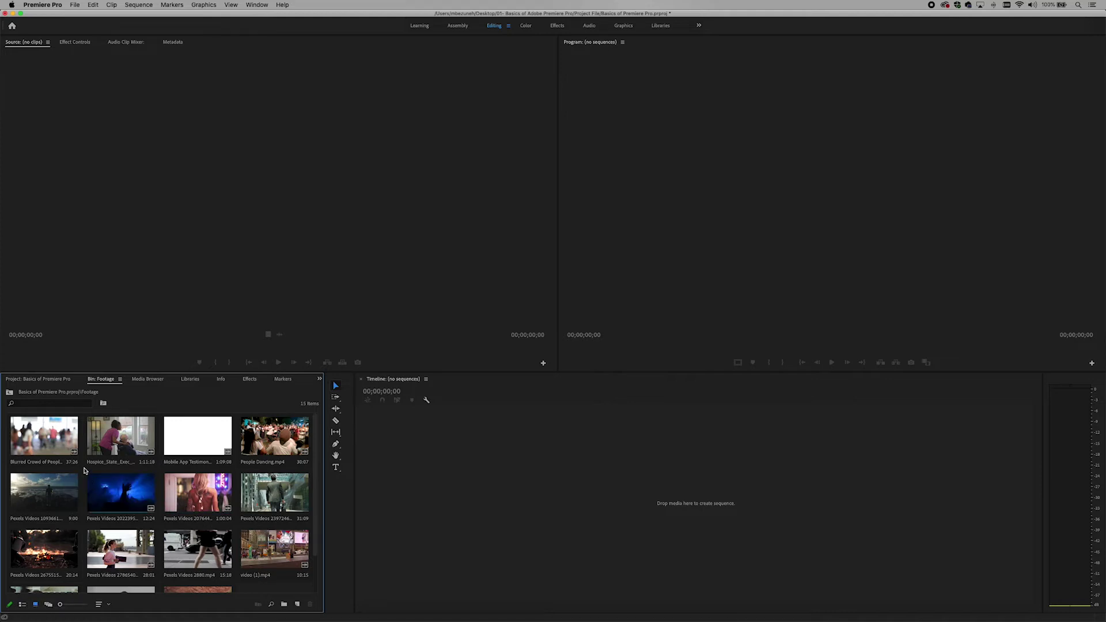
scroll(147, 519, "down", 2)
scroll(149, 520, "up", 2)
scroll(149, 520, "down", 2)
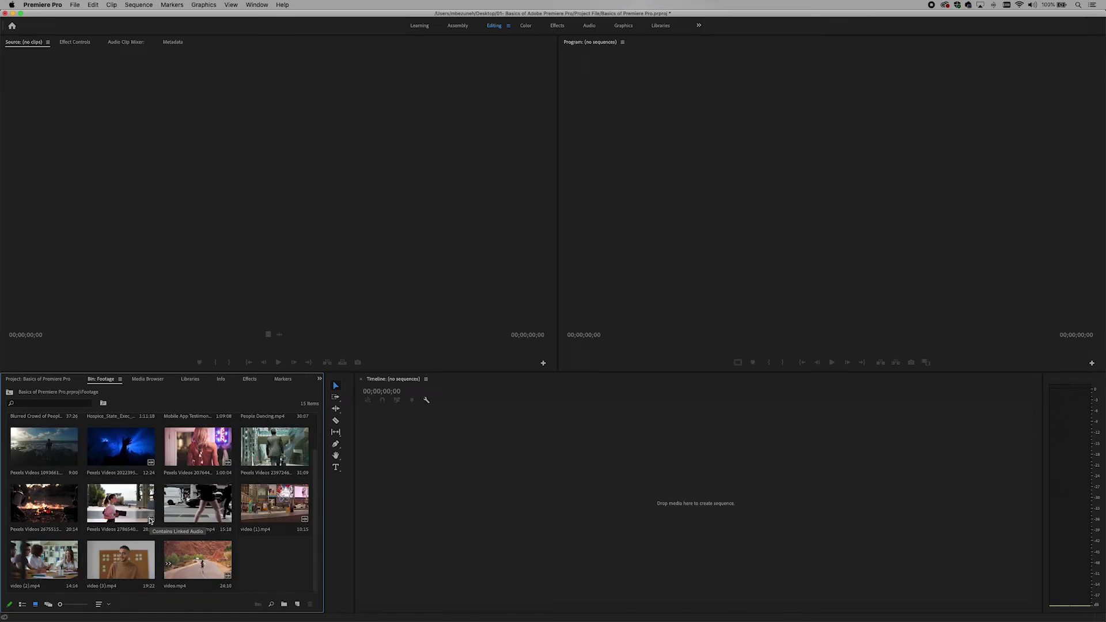
Step: Set the Footage bin to list view, return to the main project contents and show those as a list too
left_click(23, 605)
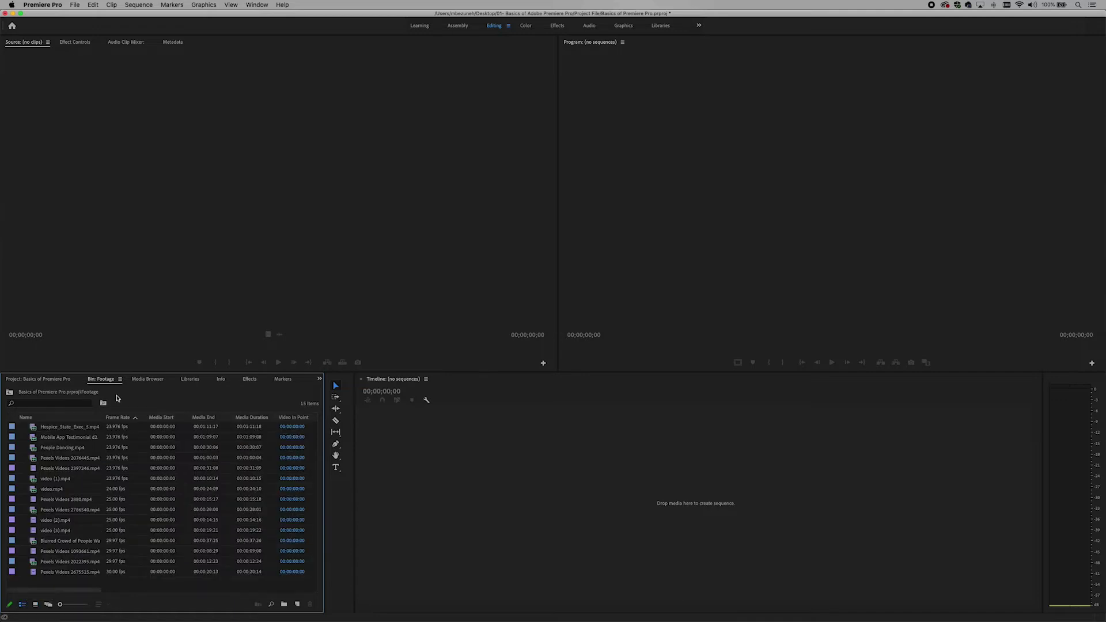
left_click(44, 380)
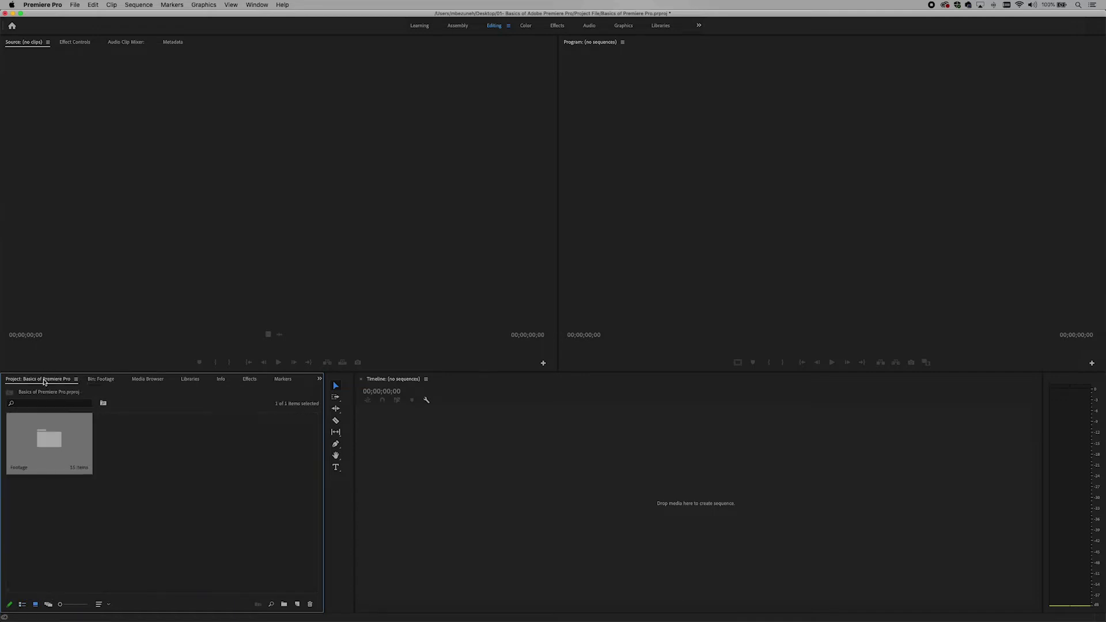
left_click(66, 514)
left_click(23, 605)
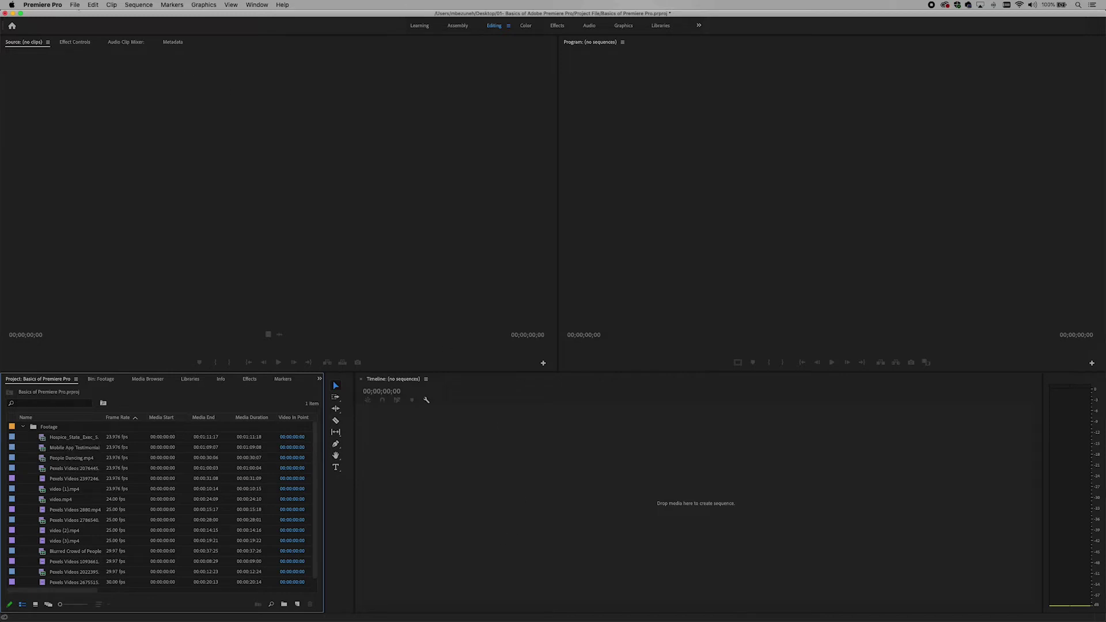
left_click(77, 5)
mouse_move(82, 15)
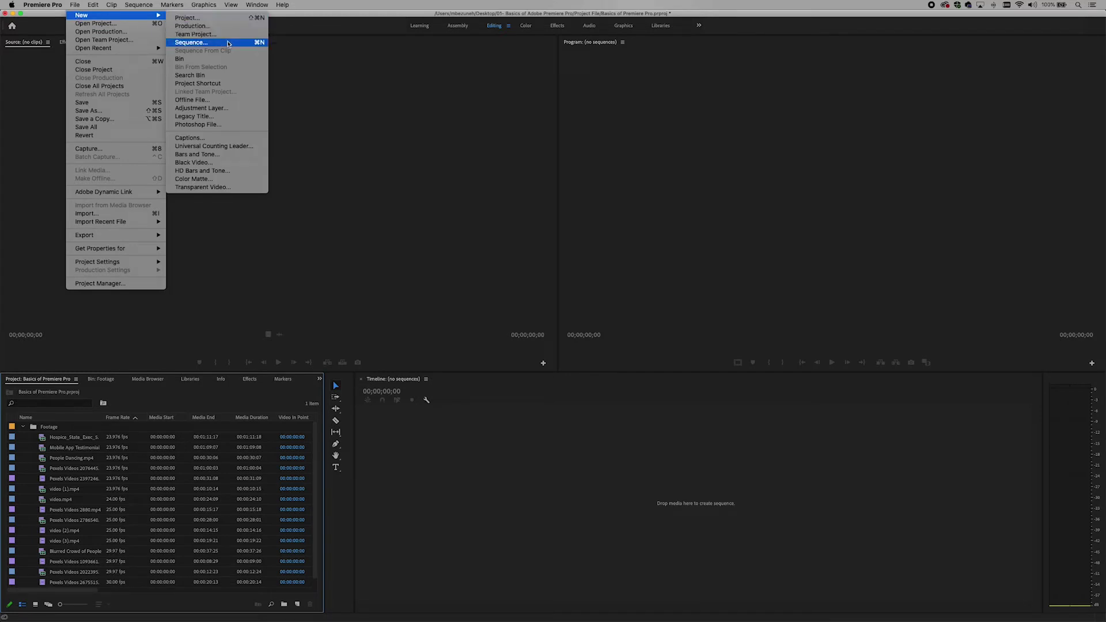
mouse_move(230, 11)
left_click(246, 43)
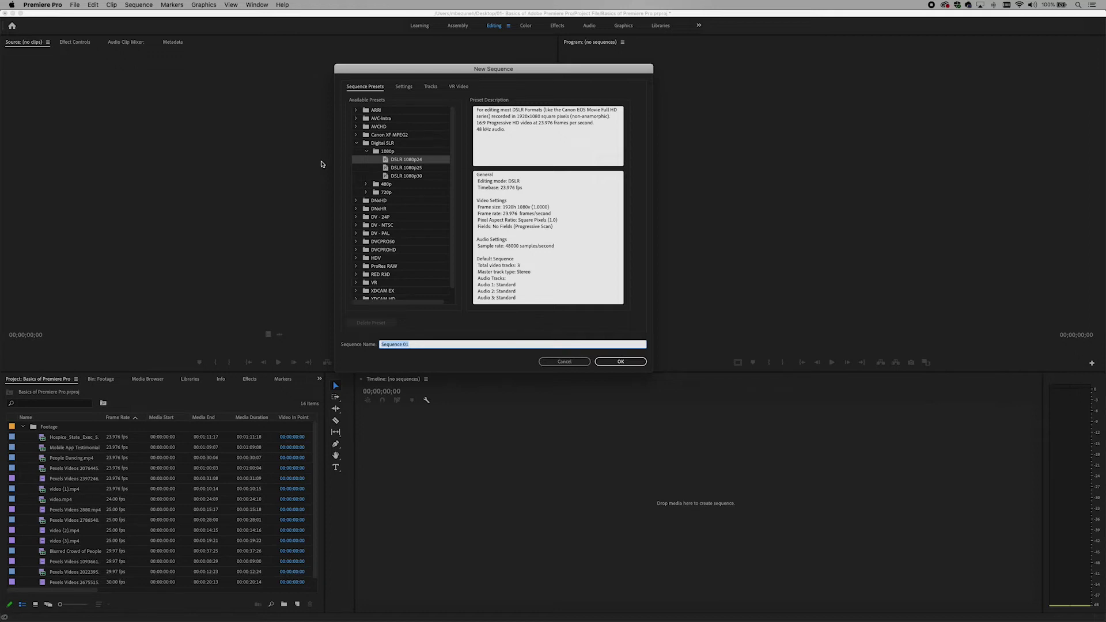
left_click(410, 163)
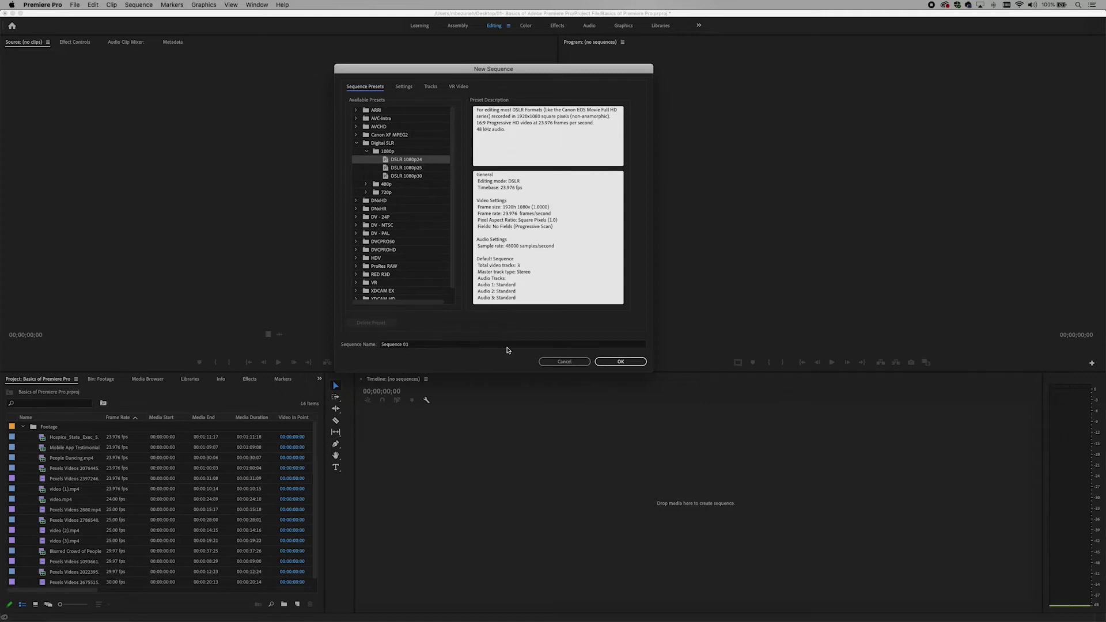
left_click(439, 345)
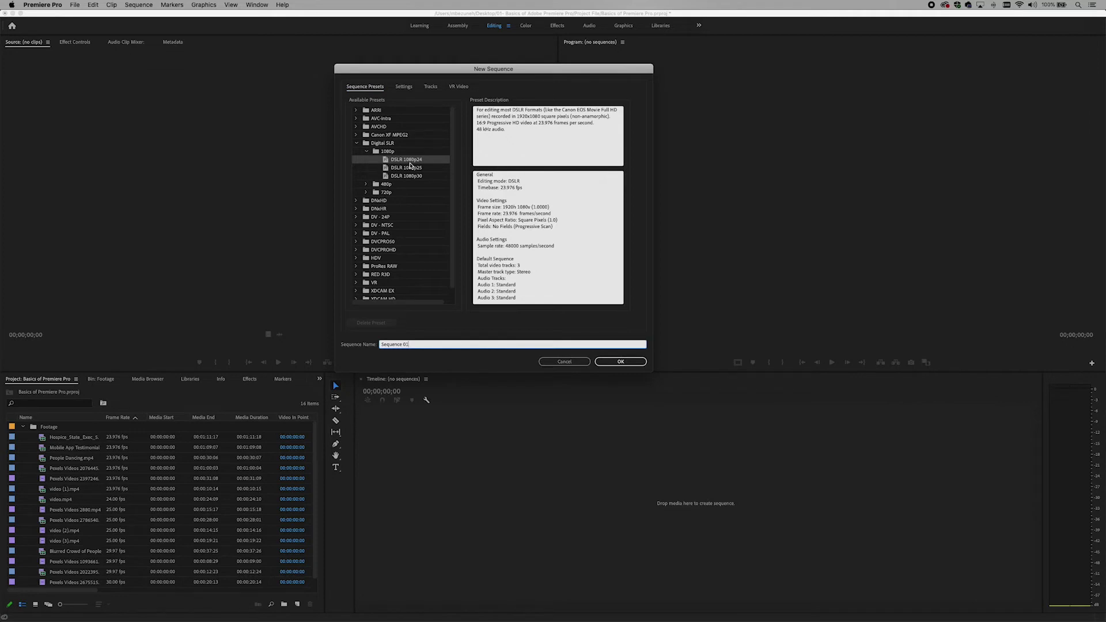
left_click(564, 362)
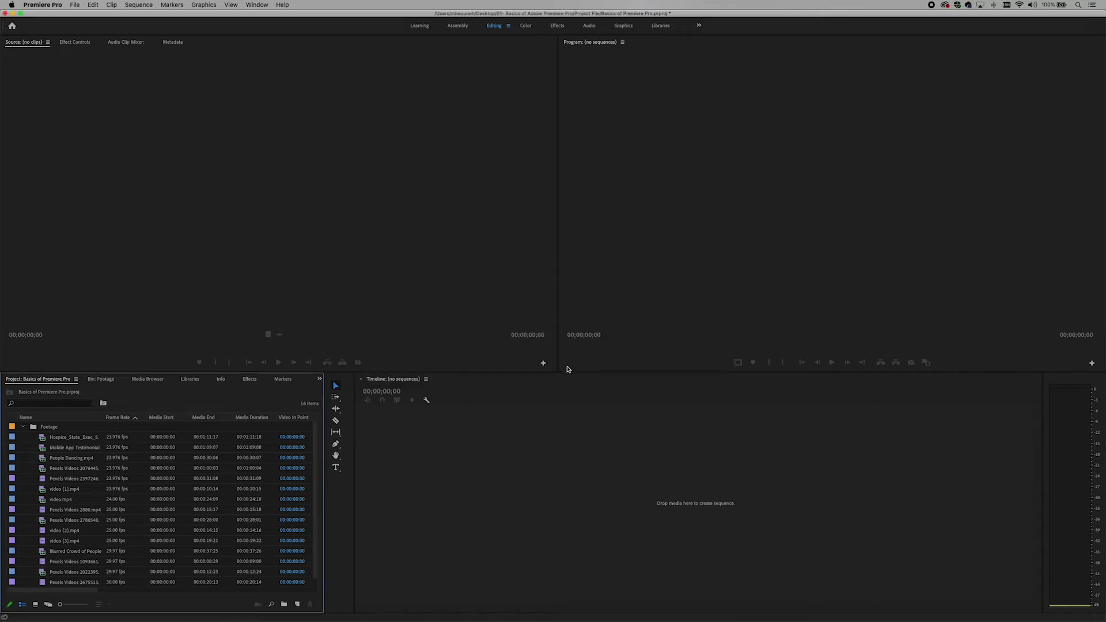
left_click(298, 605)
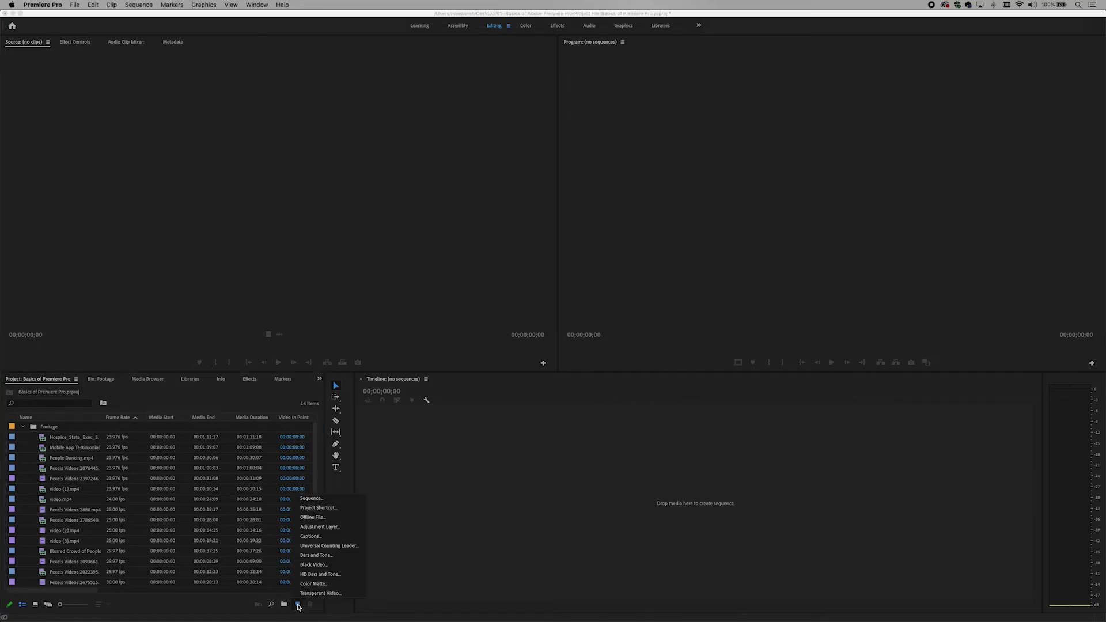
left_click(326, 501)
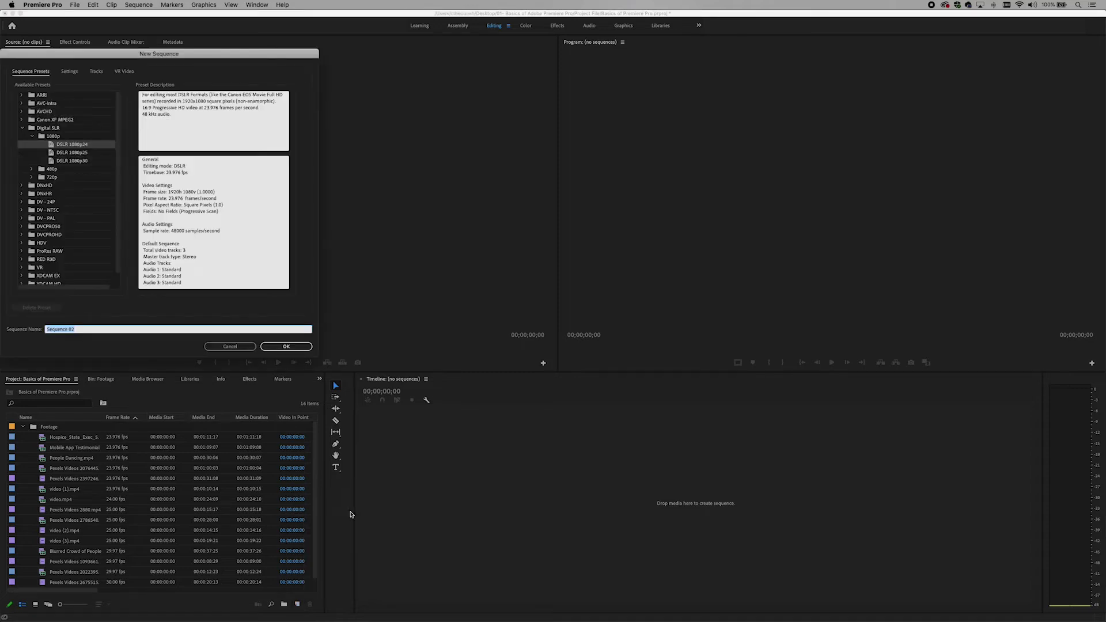
left_click_drag(84, 55, 472, 87)
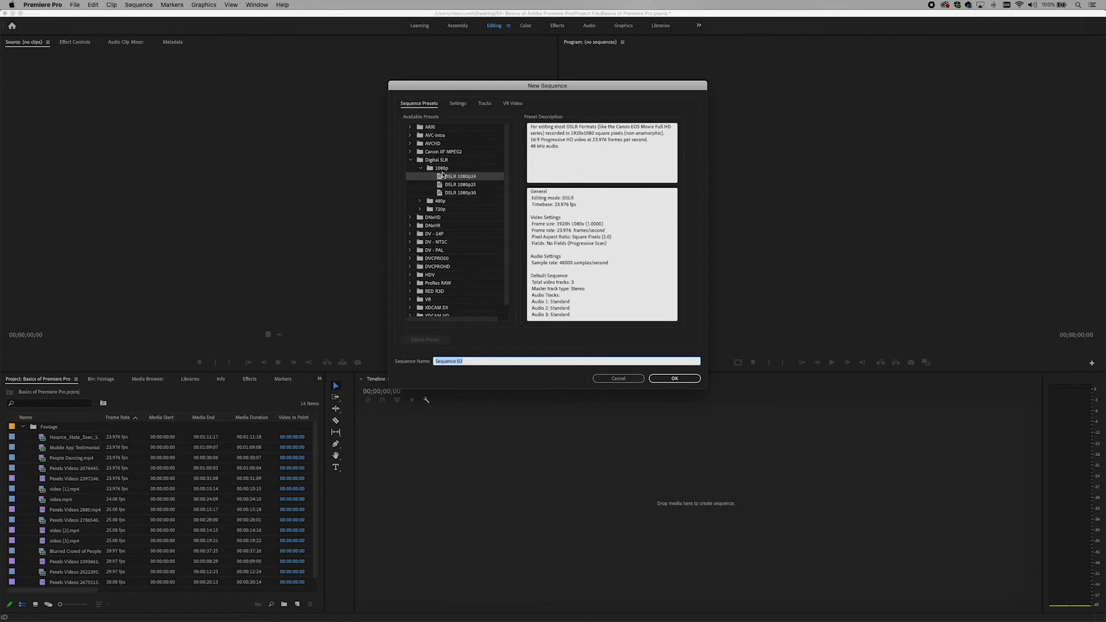
left_click(621, 380)
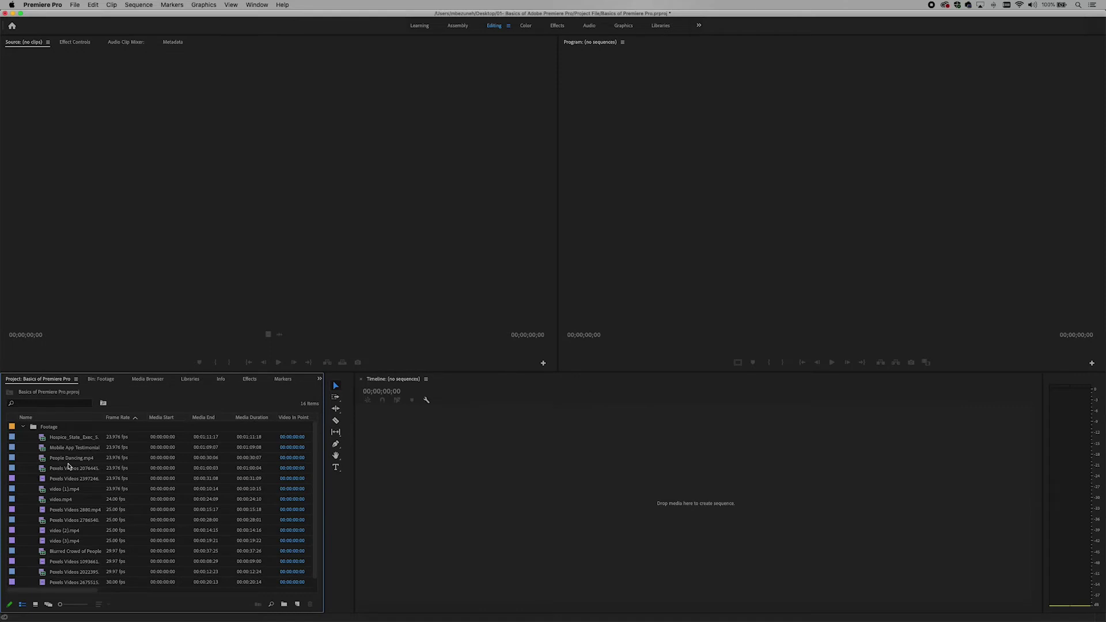
Step: Open video.mp4 in the Source monitor and place it in the empty timeline to create a matching sequence
left_click(42, 502)
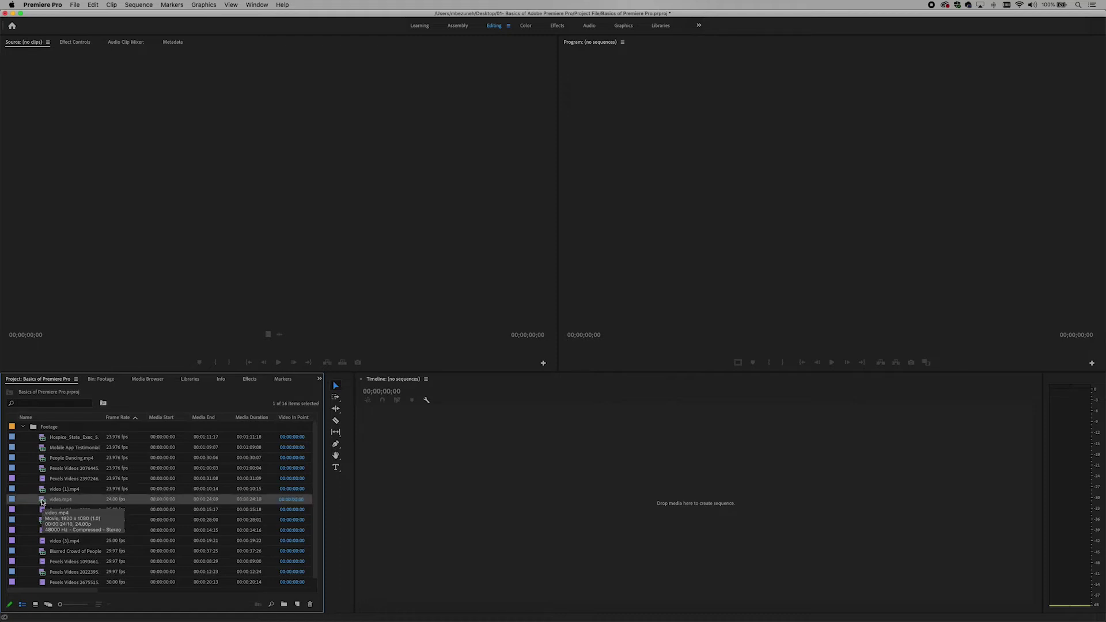
double_click(42, 502)
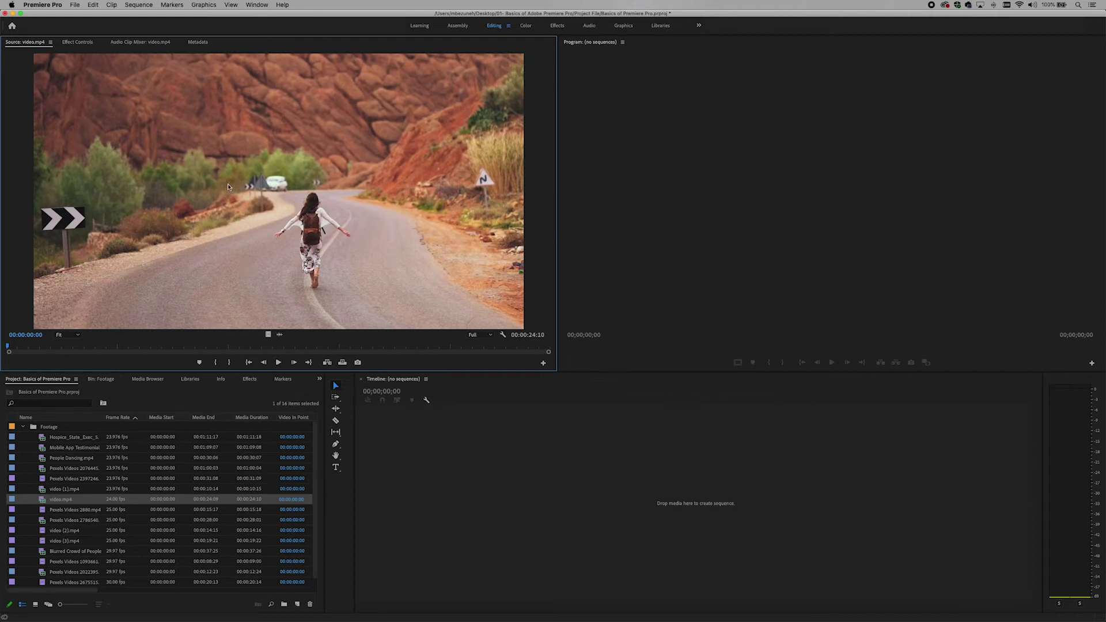
left_click(261, 191)
left_click_drag(260, 191, 565, 454)
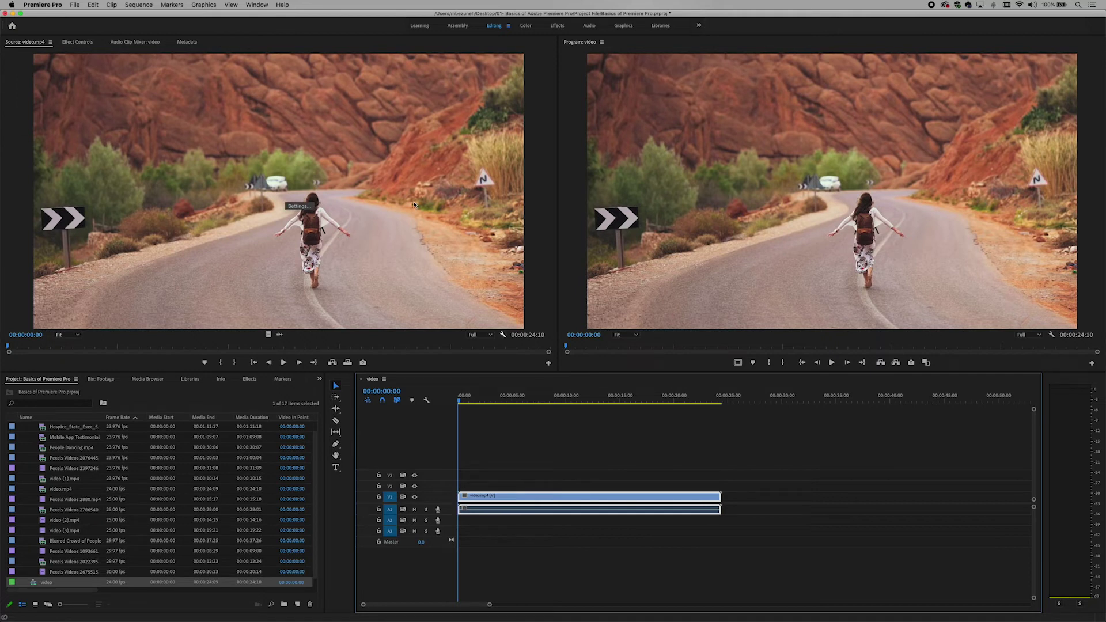
left_click(589, 444)
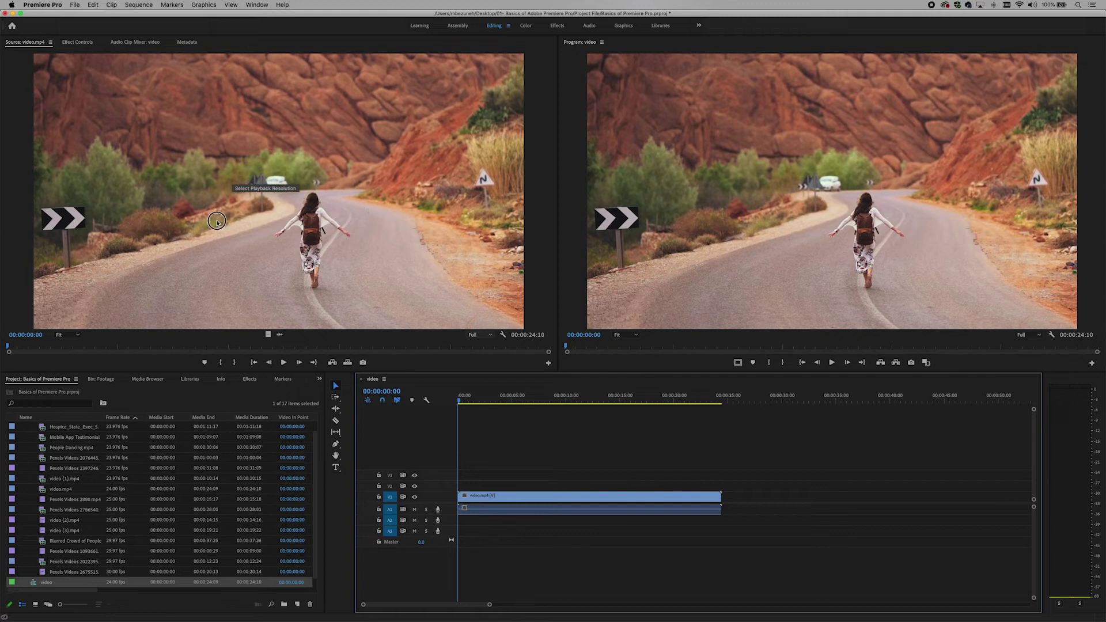
left_click(259, 190)
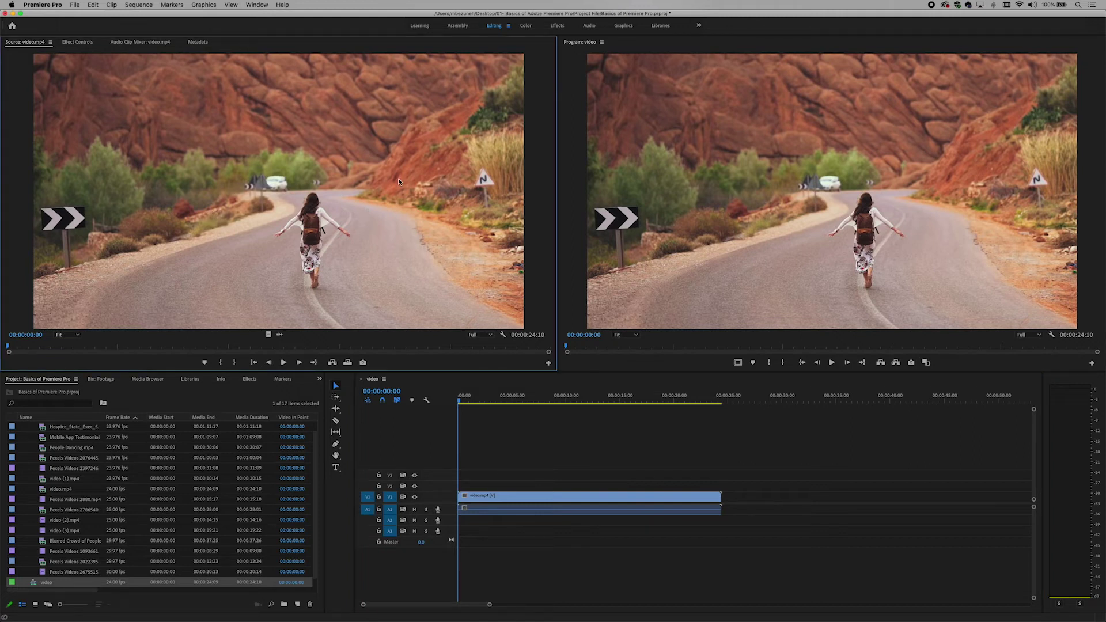
left_click(688, 463)
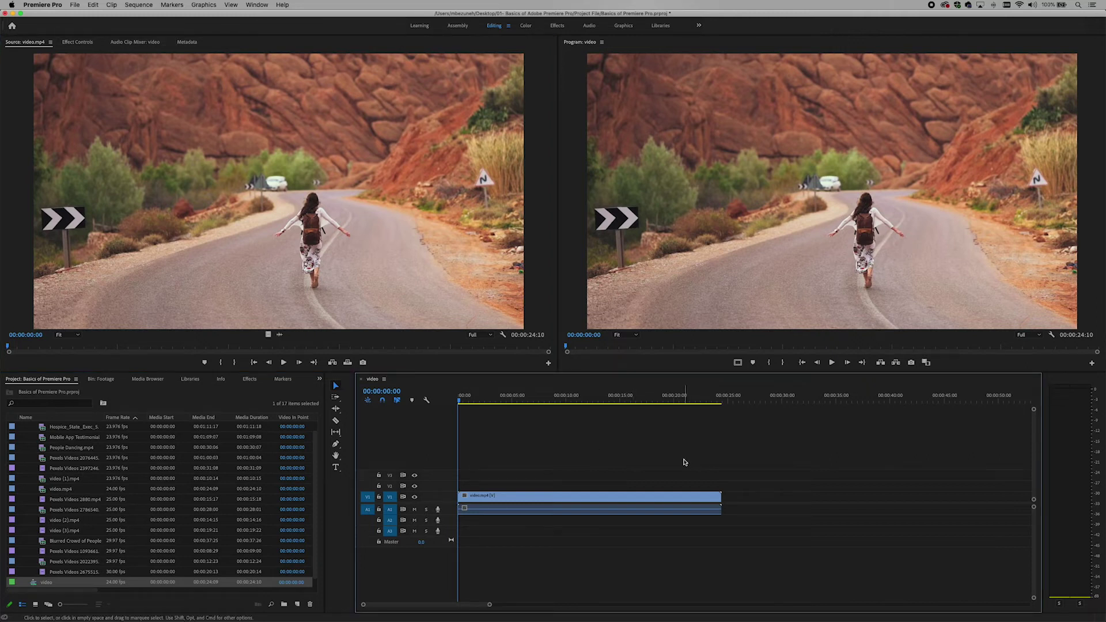
Step: Rename the sequence made from video.mp4 to Test 1
left_click(48, 586)
left_click(243, 265)
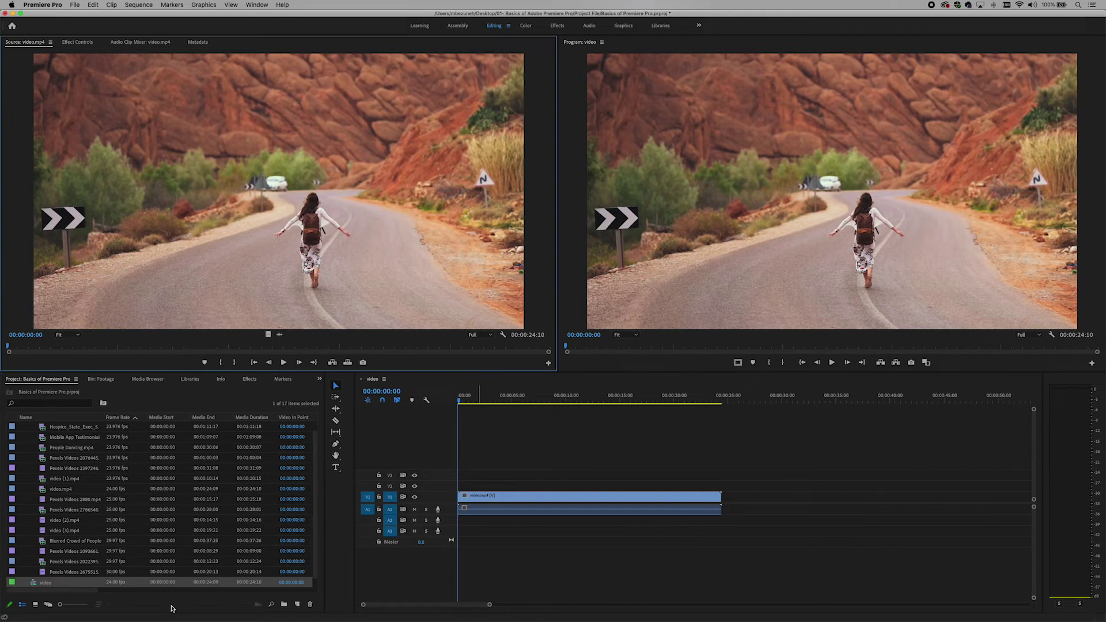
left_click(45, 584)
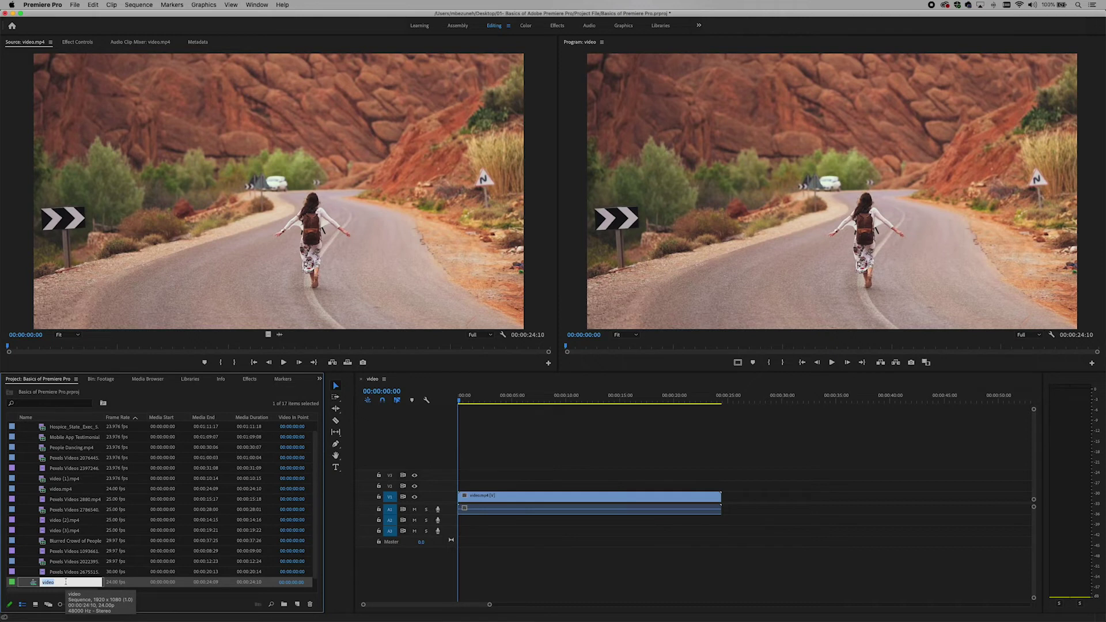
type("Test 1")
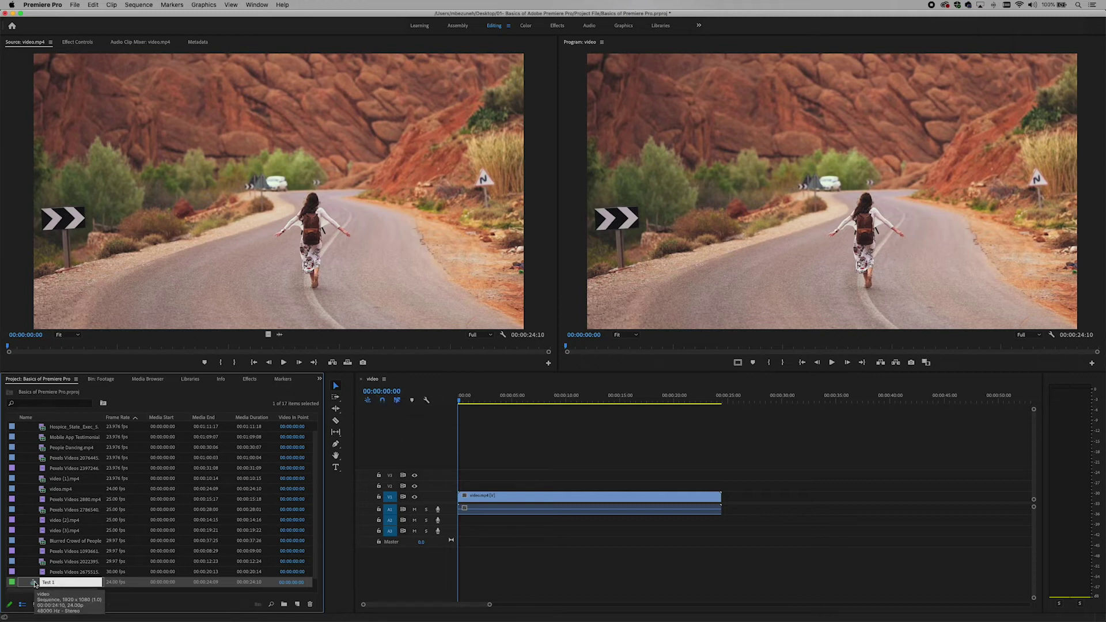
key("Return")
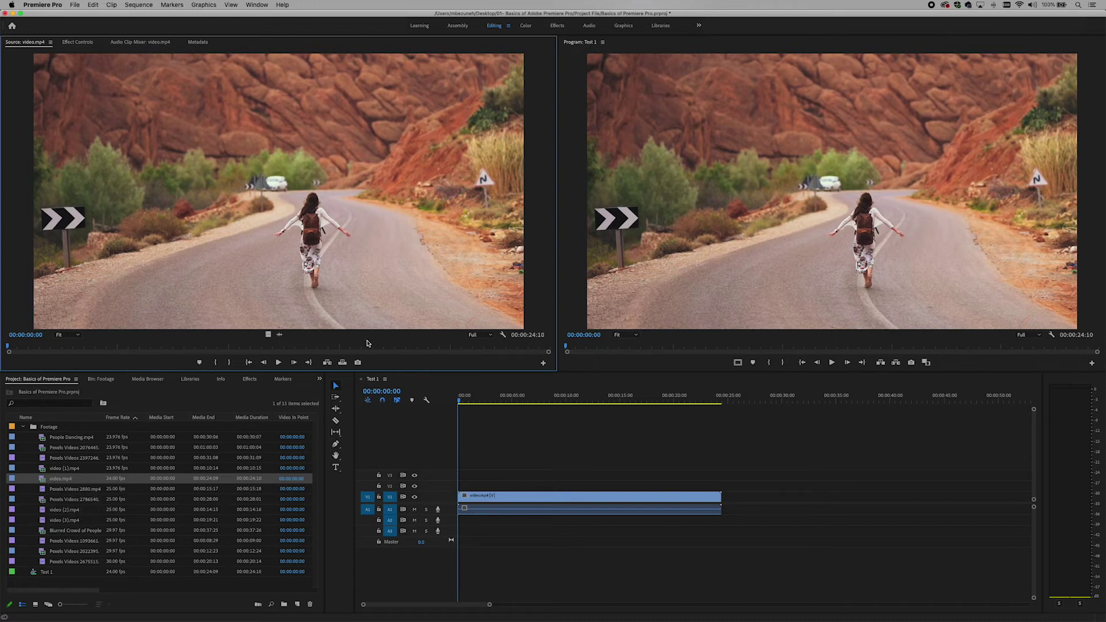
Step: Preview video.mp4 in the Source monitor by scrubbing and playing it, ending with the playhead at about 00:00:04:06
left_click_drag(9, 346, 42, 348)
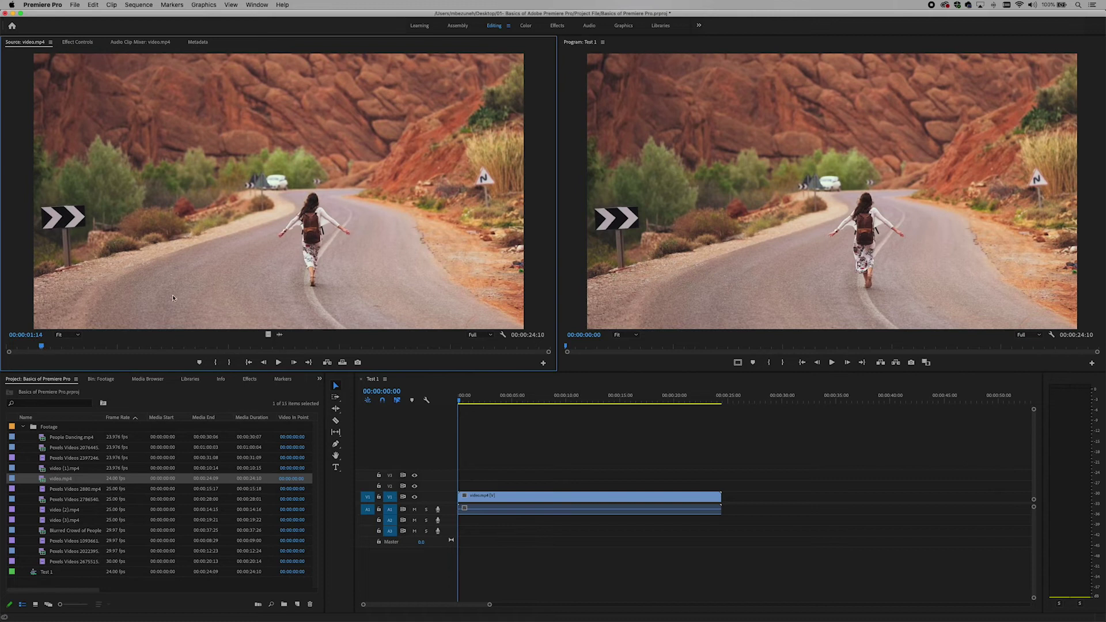
mouse_move(43, 345)
left_mouse_down()
mouse_move(539, 348)
mouse_move(57, 348)
left_mouse_up()
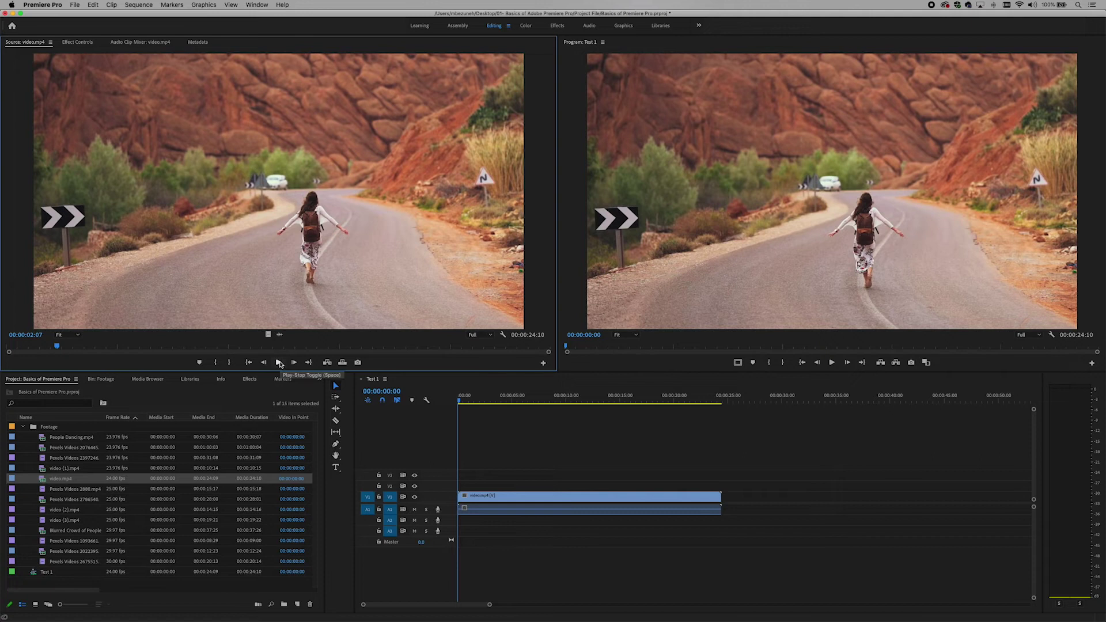
left_click(279, 362)
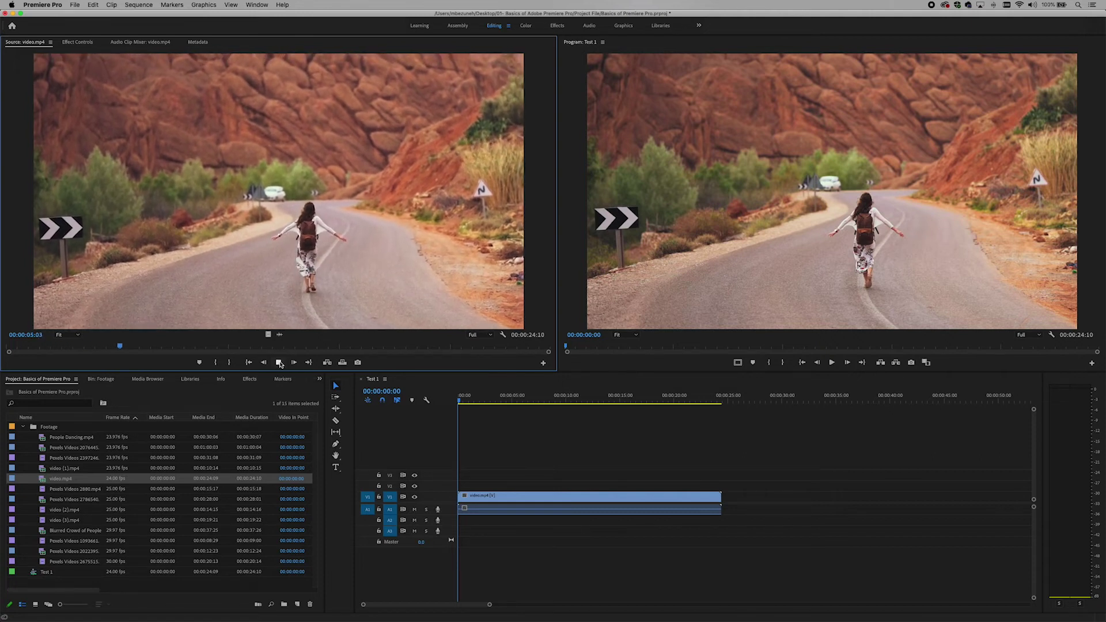
left_click(276, 363)
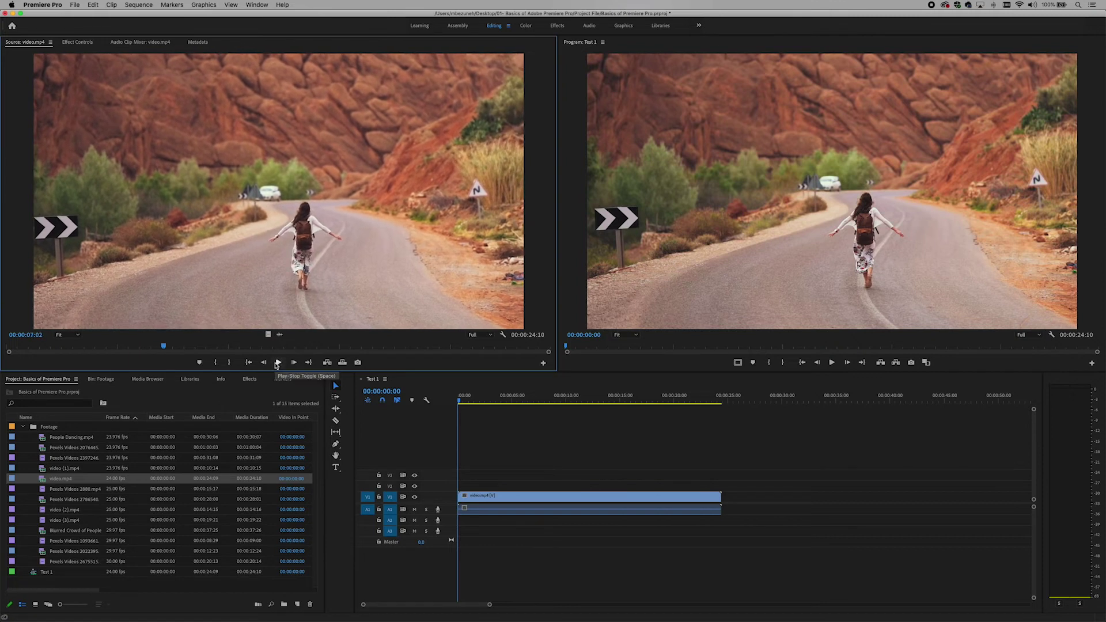
left_click(277, 362)
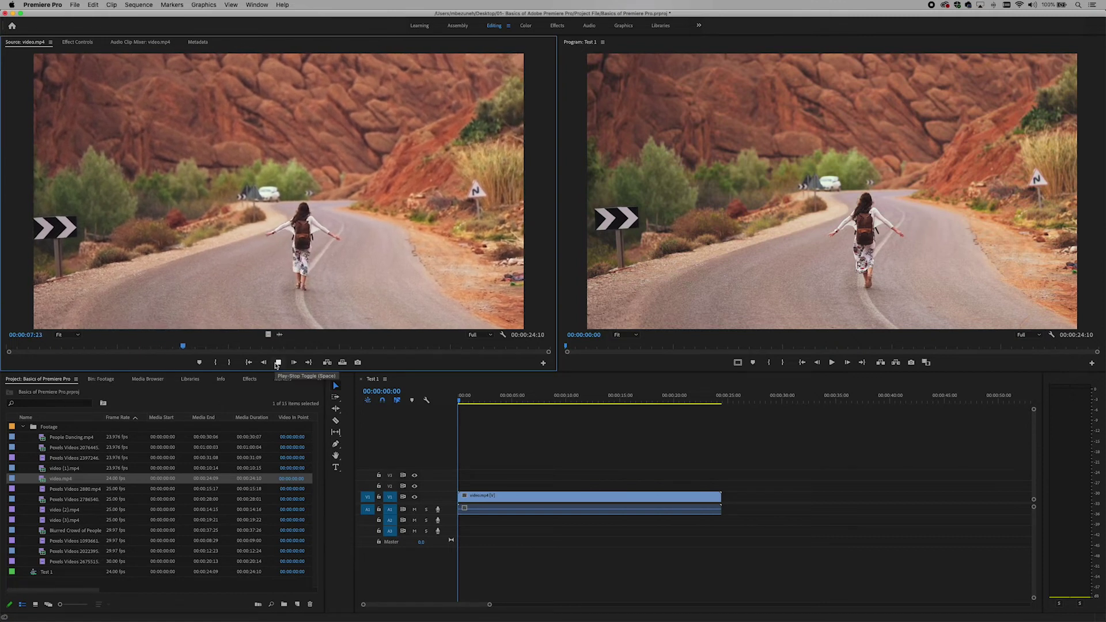
left_click(277, 362)
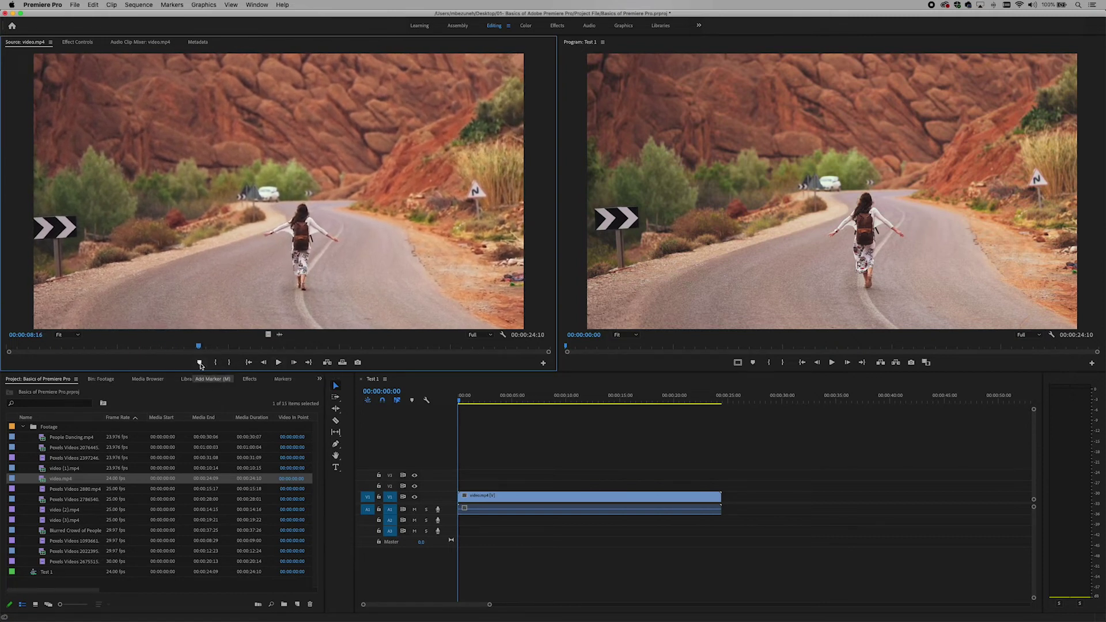
mouse_move(197, 345)
left_mouse_down()
mouse_move(6, 345)
mouse_move(100, 346)
left_mouse_up()
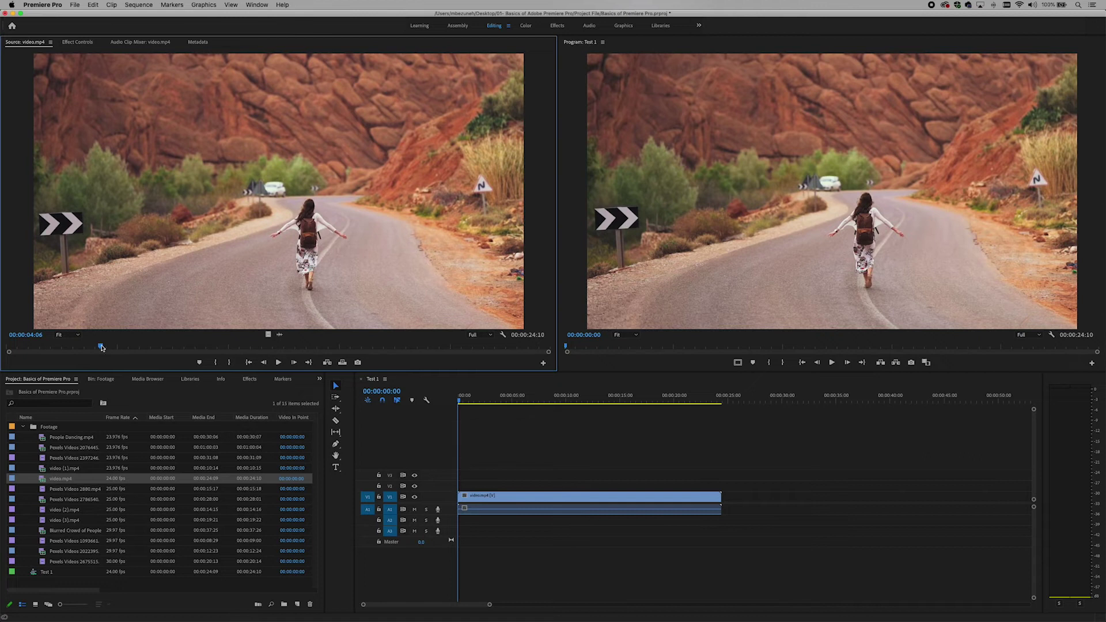
Step: Add a marker to video.mp4 at 00:00:04:06 in the Source monitor and name it Girl Walking
left_click(200, 363)
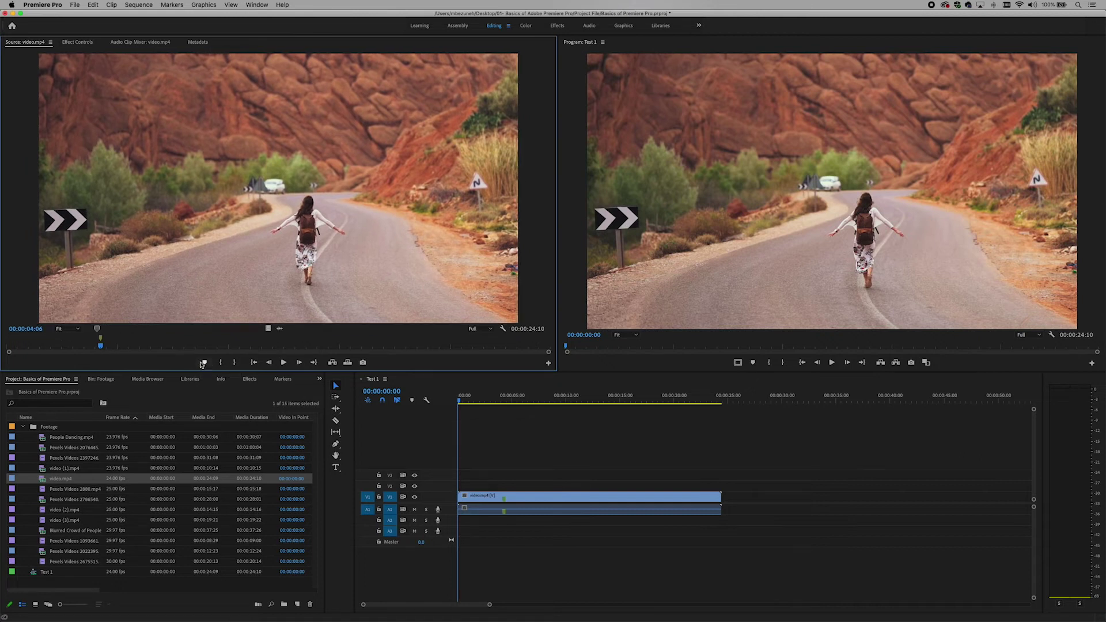
double_click(101, 339)
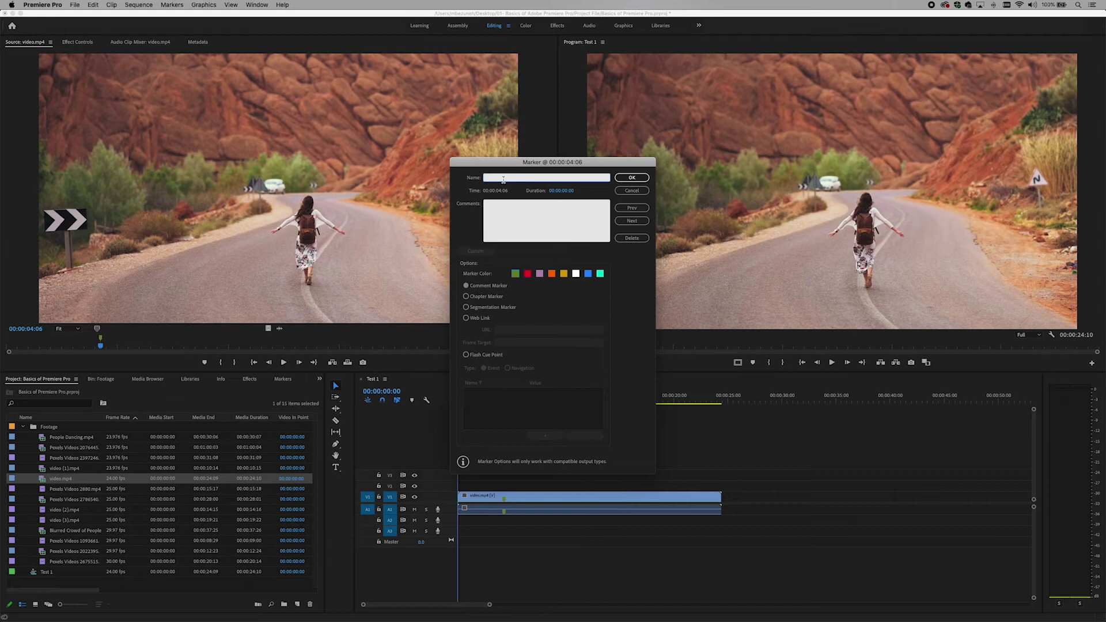
type("Girl Walking")
Step: Give the Girl Walking marker the comment "Change the music here" and apply the marker settings
left_click(488, 204)
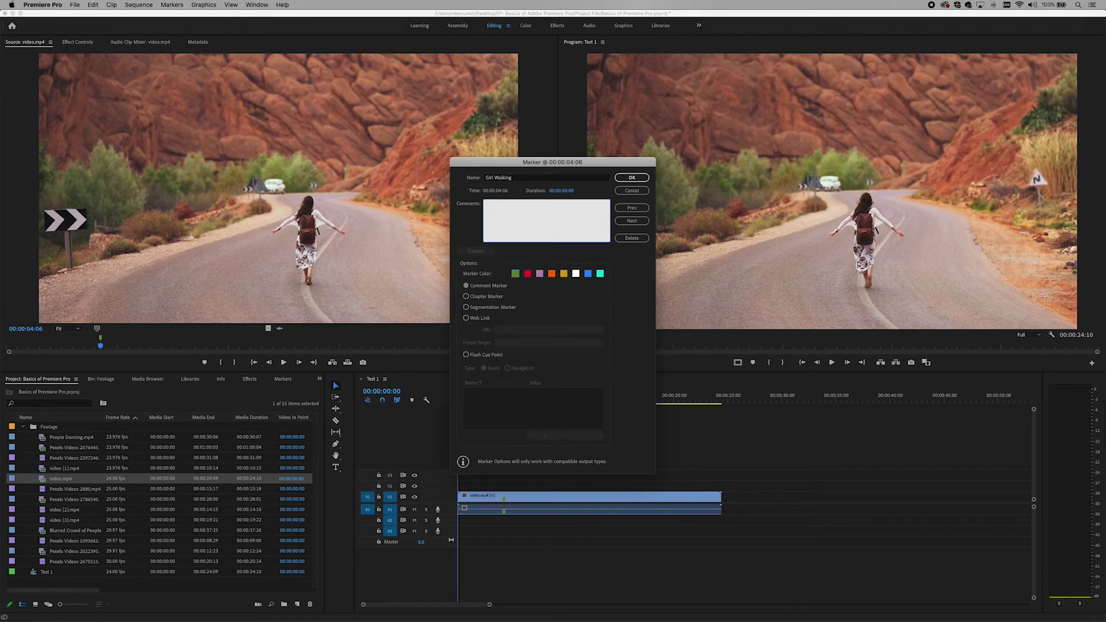
type("Change the music here")
key("super+a")
left_click(550, 209)
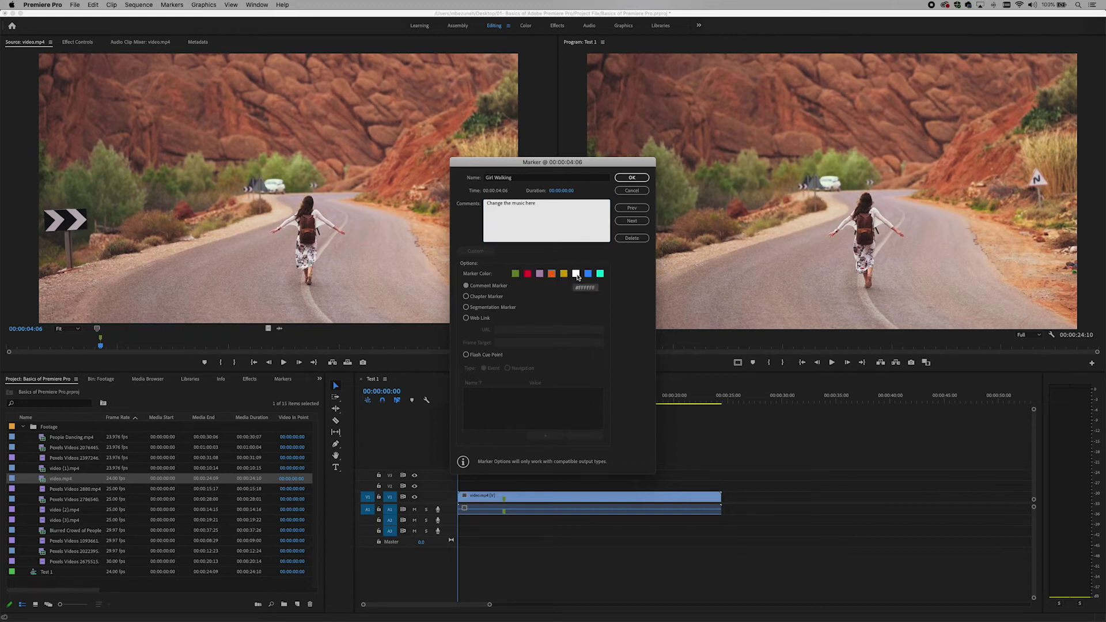
left_click(552, 274)
left_click(632, 177)
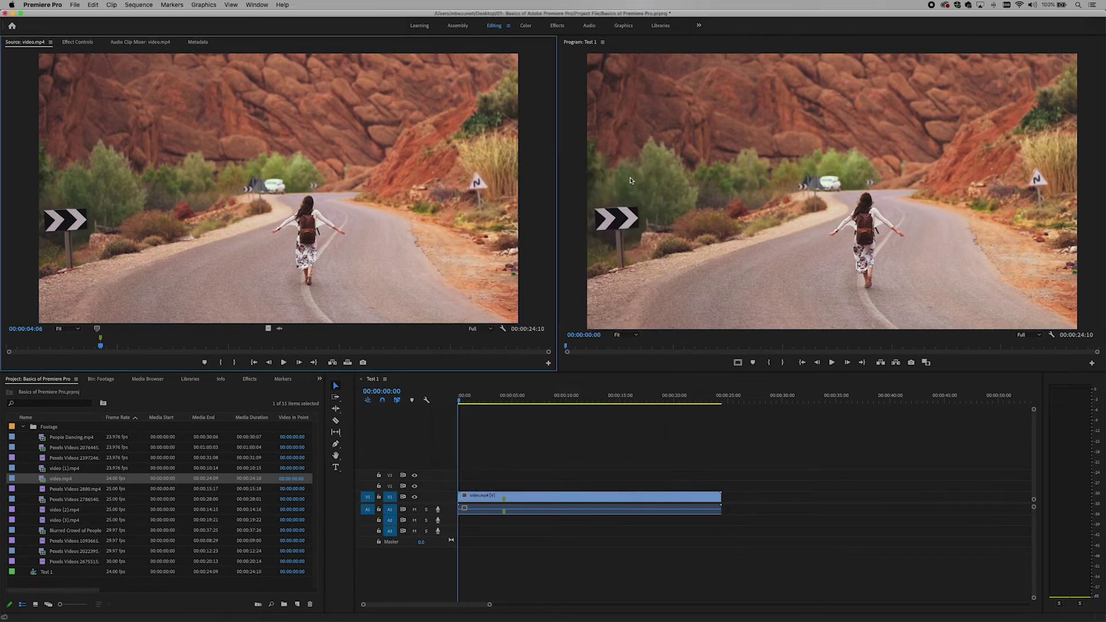
Step: Scrub and play through video.mp4 in the Source monitor to look for a usable range, ending at 00:00:21:00
mouse_move(101, 341)
left_click_drag(99, 348, 532, 349)
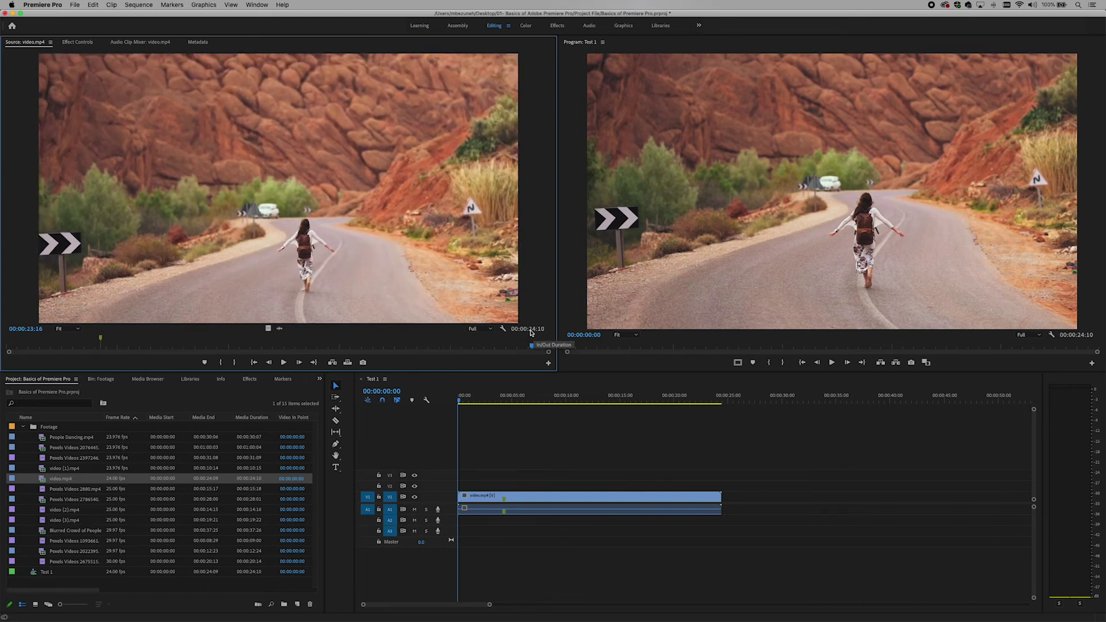
left_click_drag(532, 349, 64, 349)
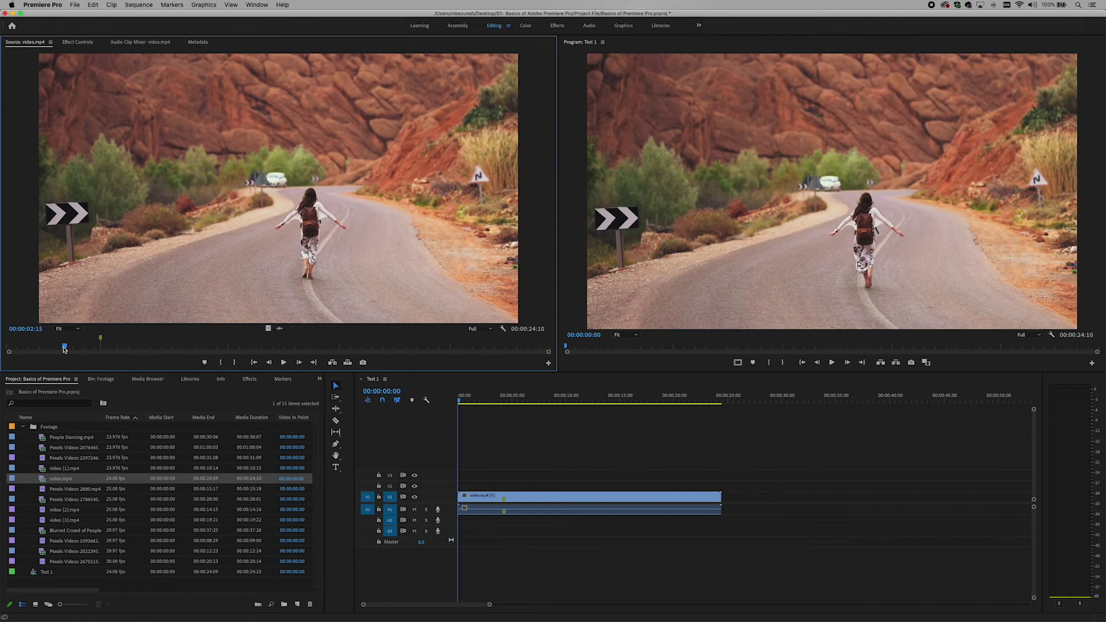
key("space")
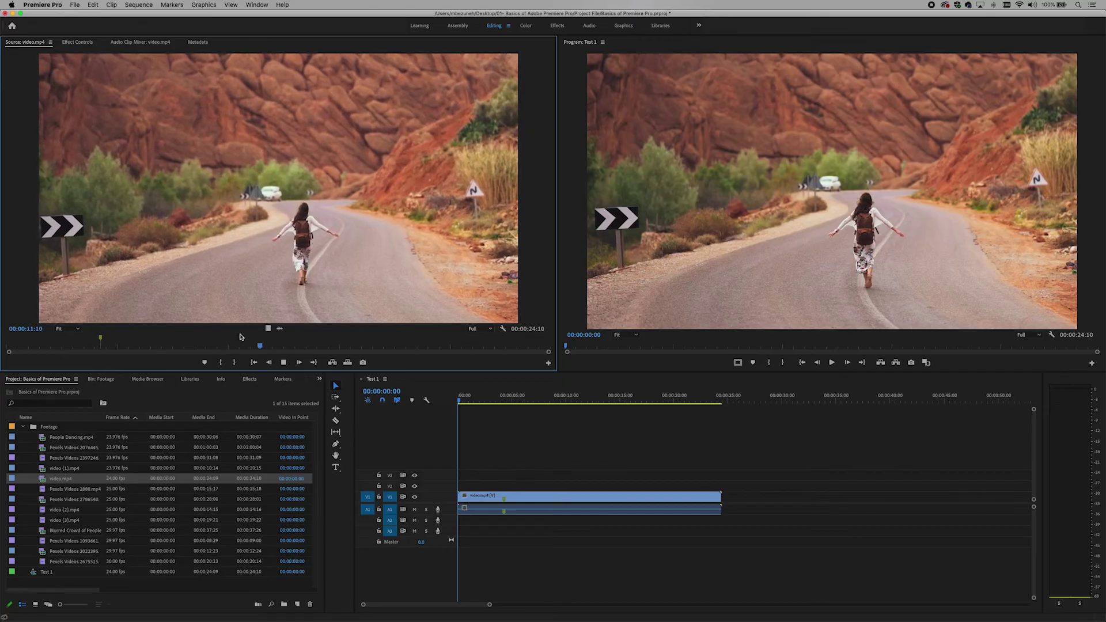
left_click(282, 363)
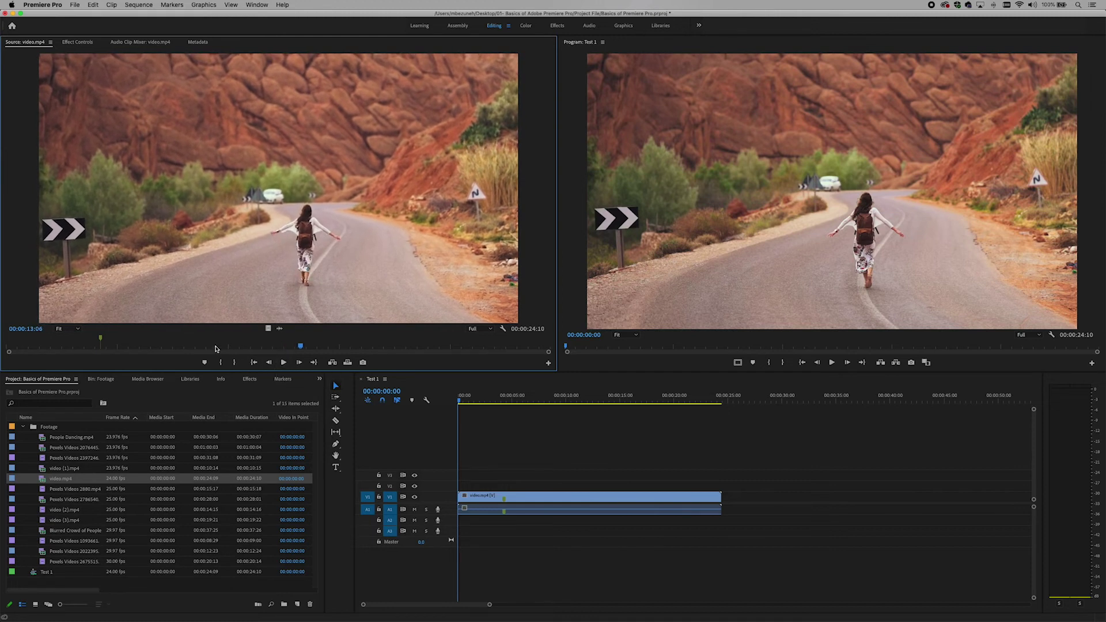
left_click_drag(300, 346, 473, 346)
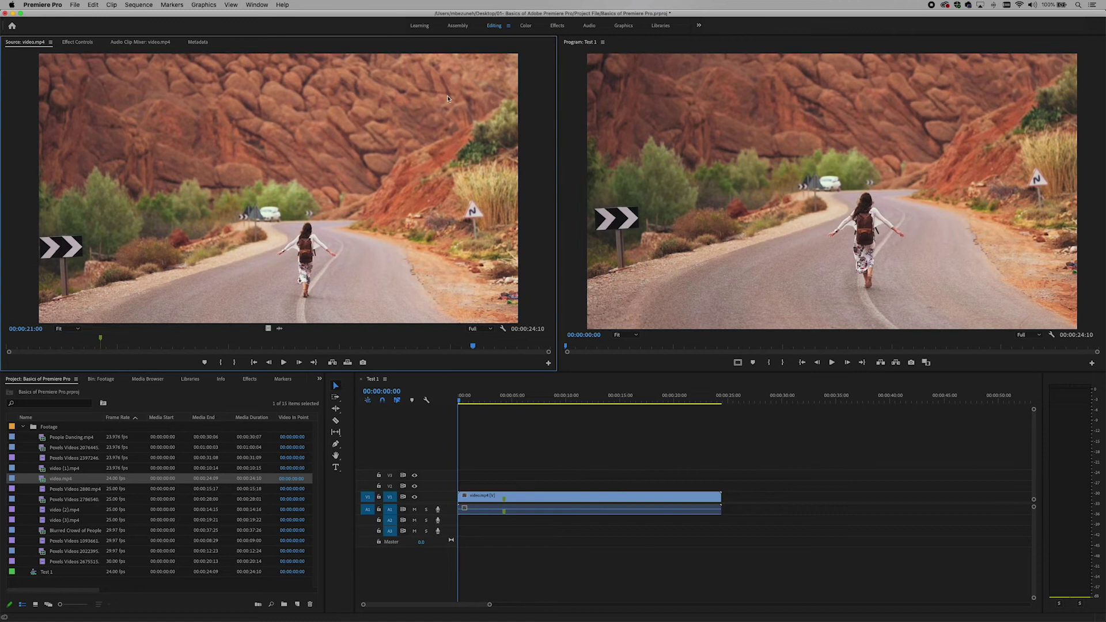
Step: Mark an In point at 00:00:08:01 and an Out point at 00:00:11:00 on video.mp4 in the Source monitor
left_click_drag(473, 346, 186, 348)
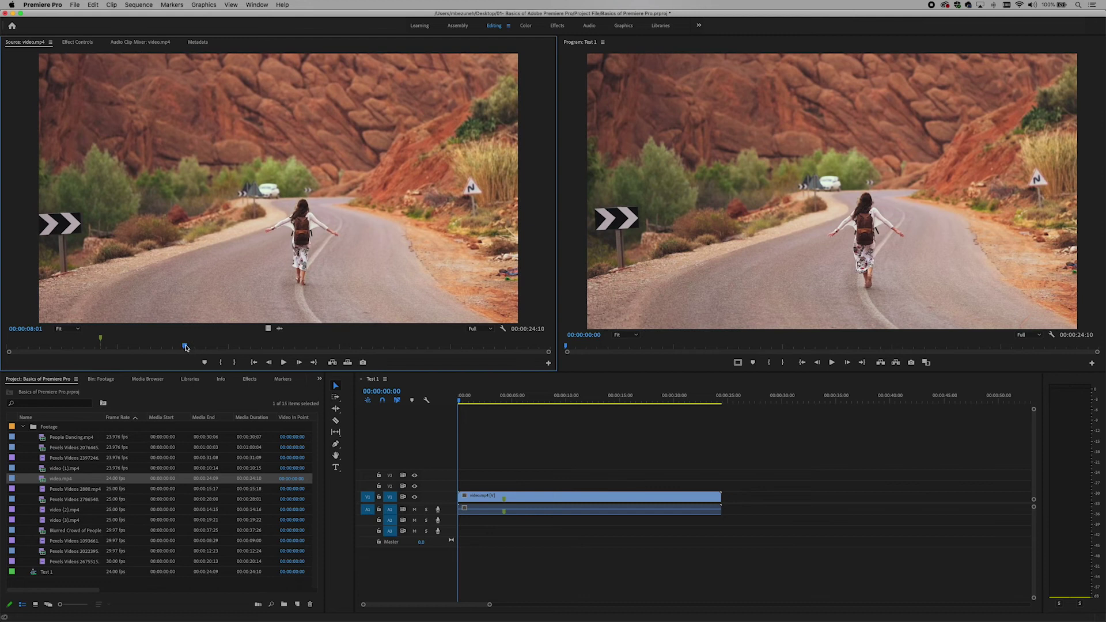
left_click(222, 365)
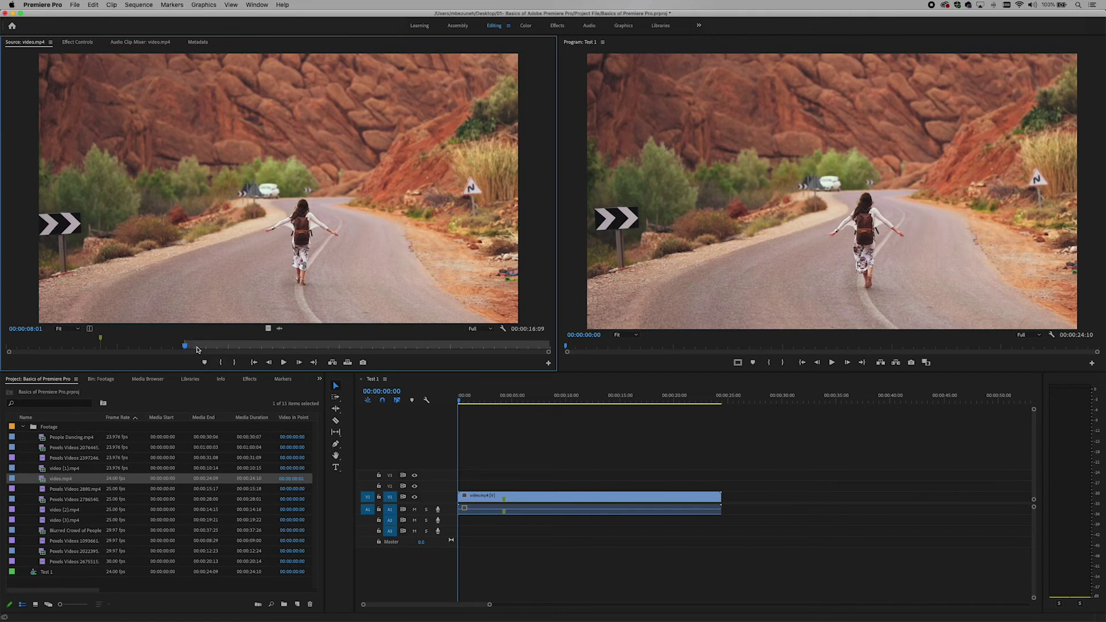
left_click(284, 363)
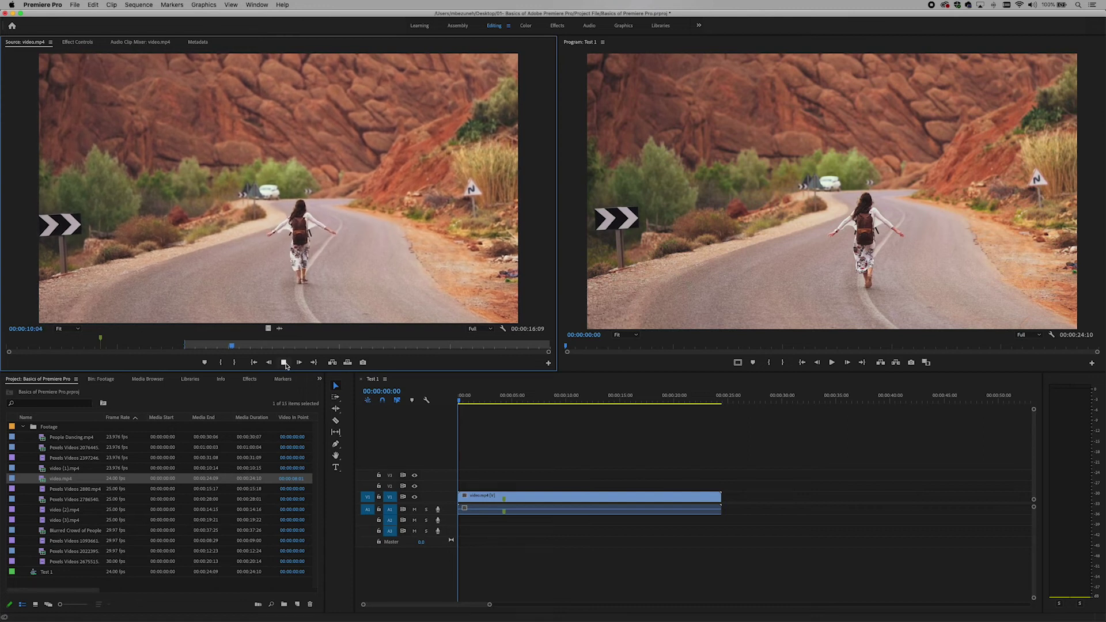
left_click(284, 362)
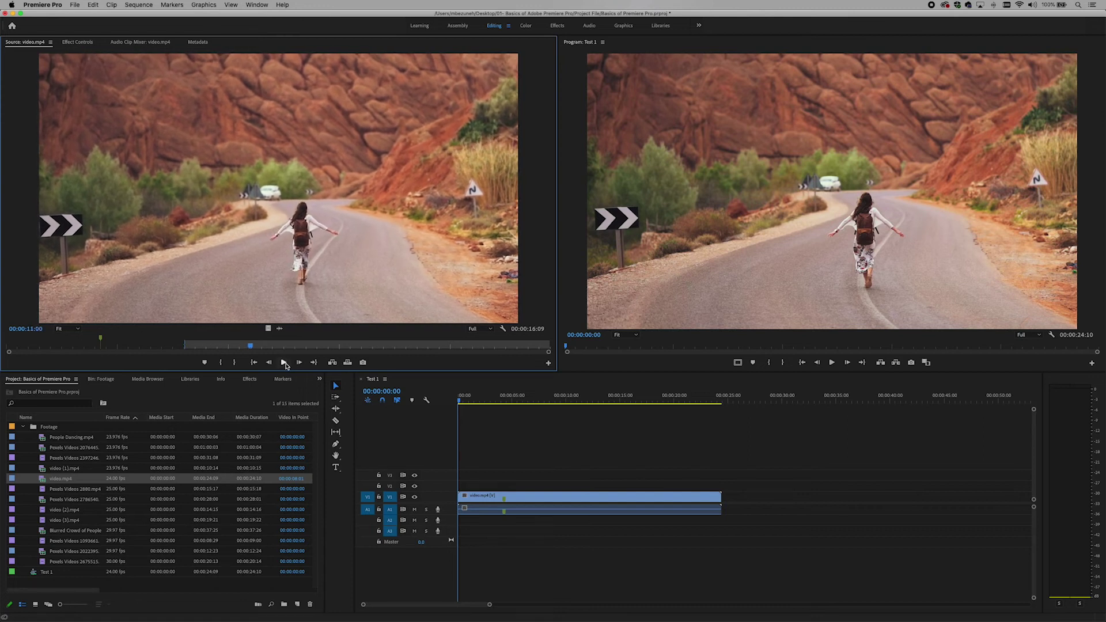
left_click(236, 362)
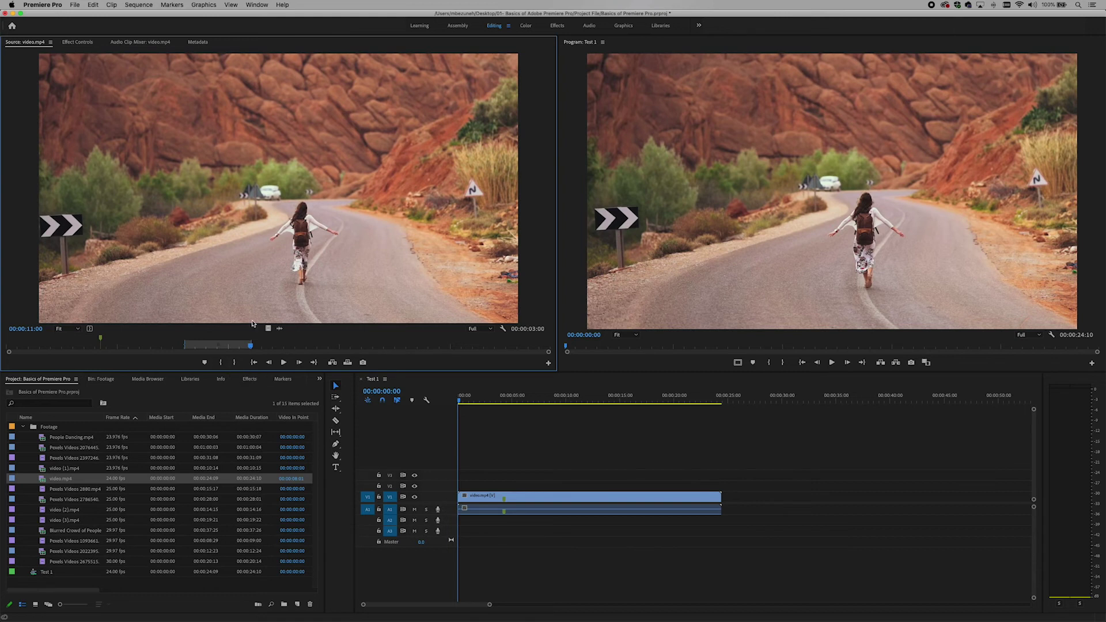
Step: Check the marked range of video.mp4 by moving the source playhead away, back to the In point and to the Out point
left_click(269, 231)
left_click_drag(269, 230, 384, 260)
left_click(254, 363)
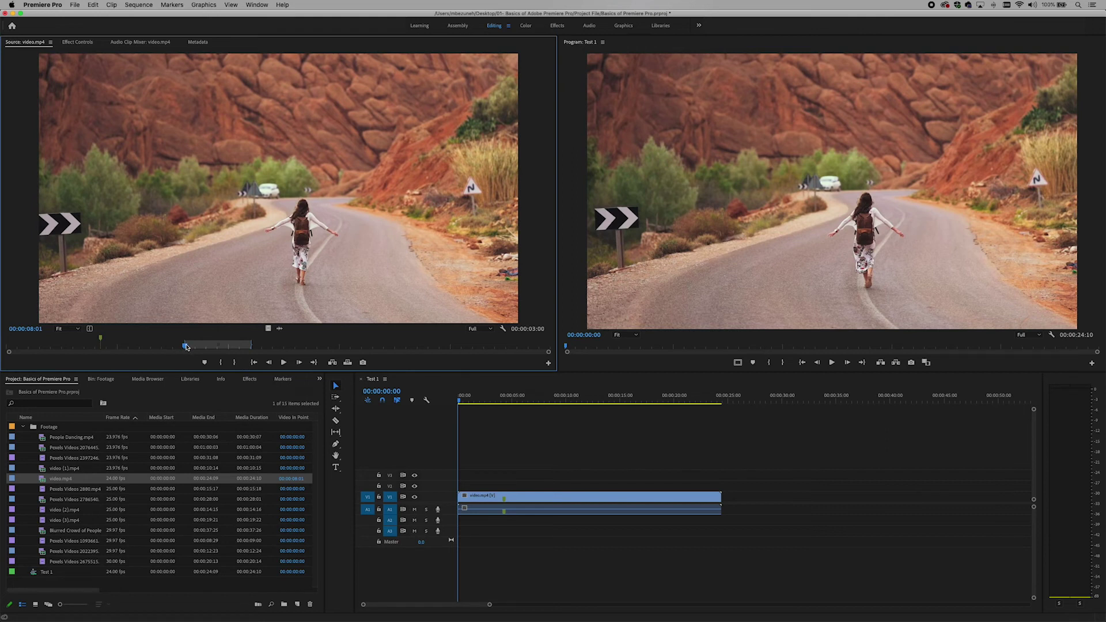
left_click_drag(188, 348, 8, 346)
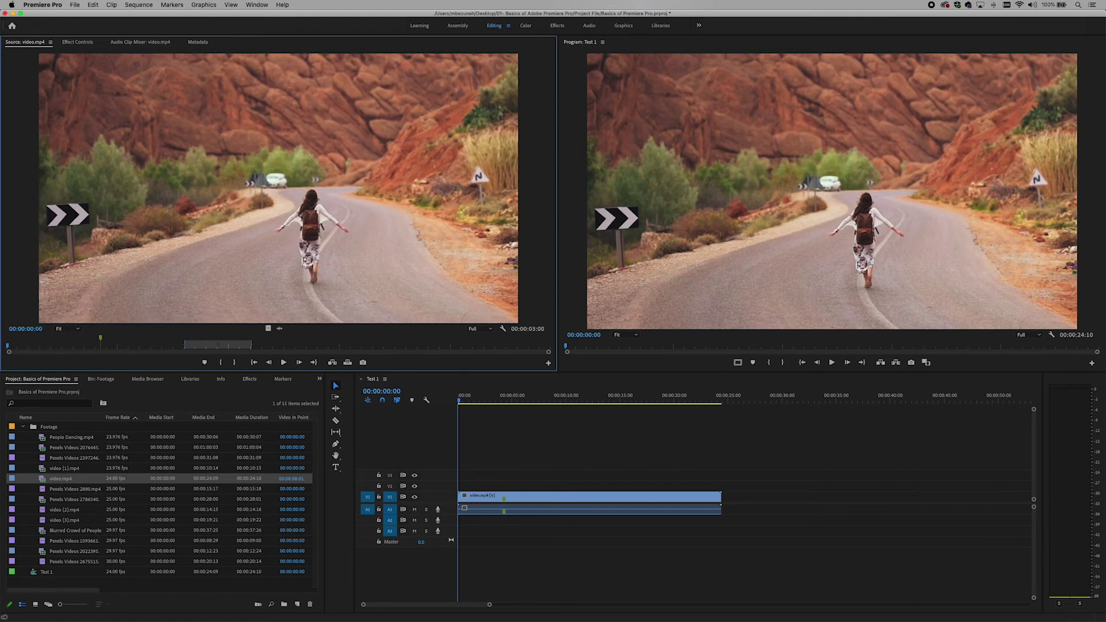
left_click(52, 346)
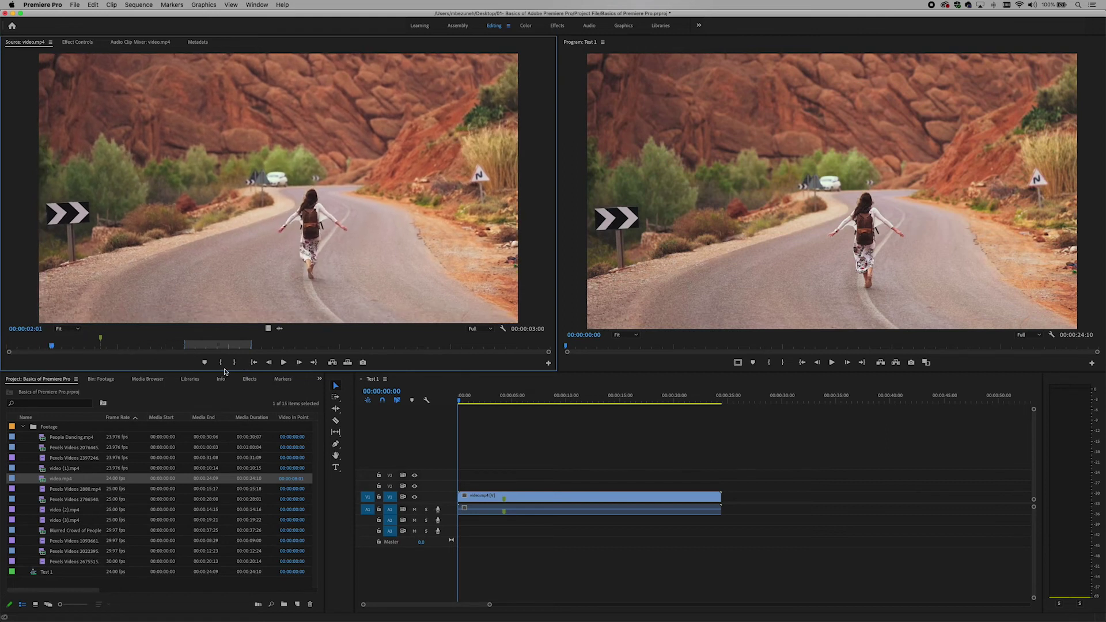
left_click(254, 362)
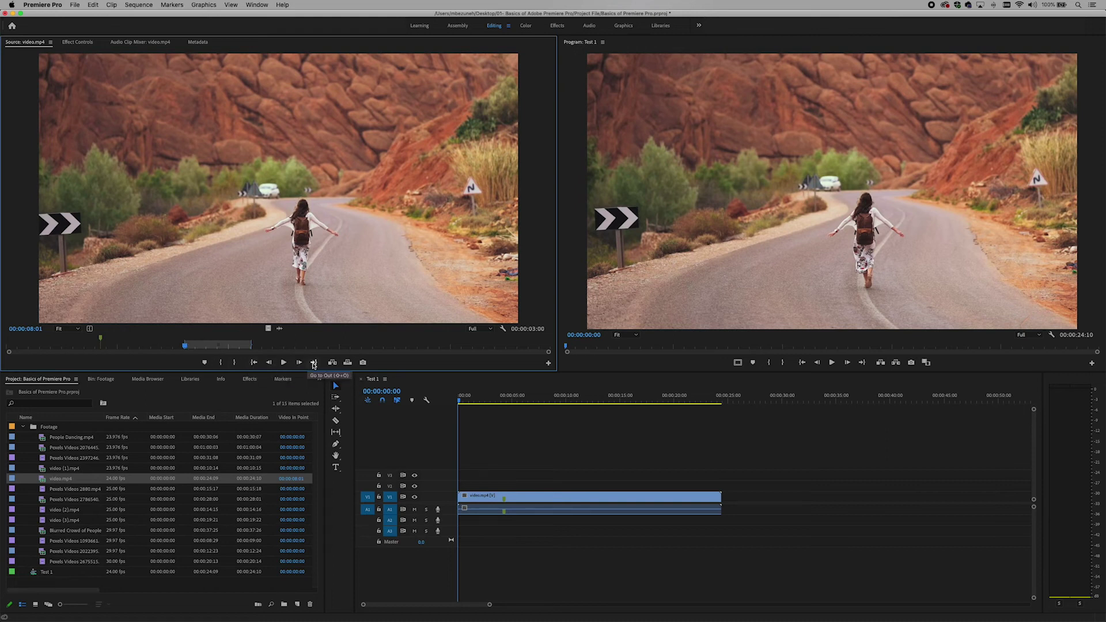
left_click(313, 363)
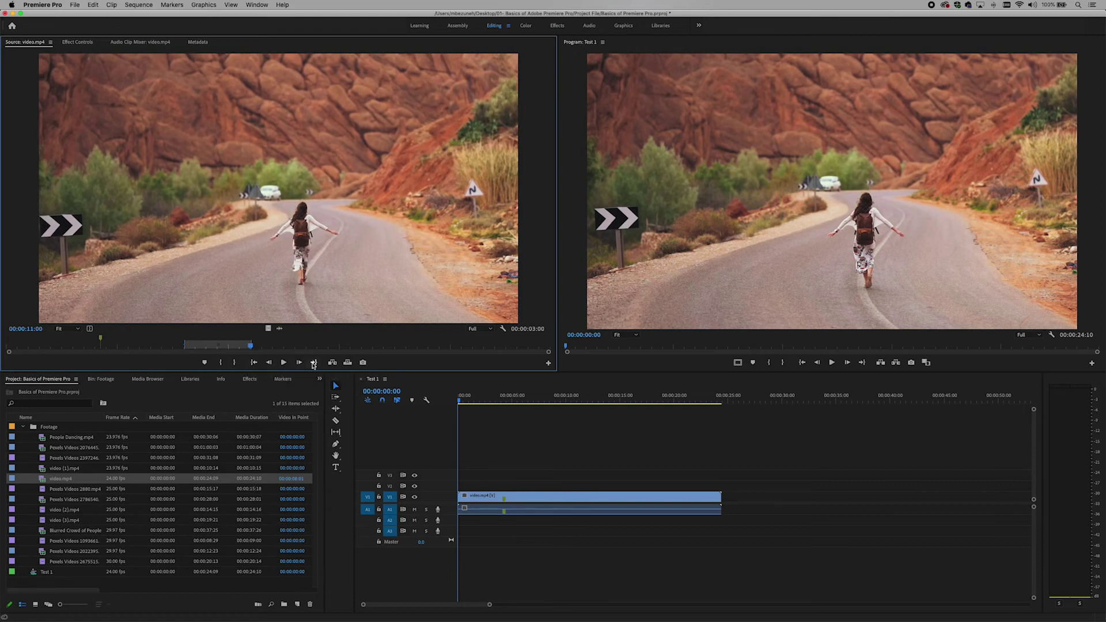
Step: Step the source clip back frame by frame from the Out point, and play it forward to 00:00:12:00
left_click(269, 362)
left_click(269, 362)
left_click(269, 363)
left_click(269, 363)
left_click(270, 363)
left_click(270, 364)
left_click(270, 364)
left_click(270, 363)
left_click(270, 363)
left_click(271, 363)
left_click(270, 363)
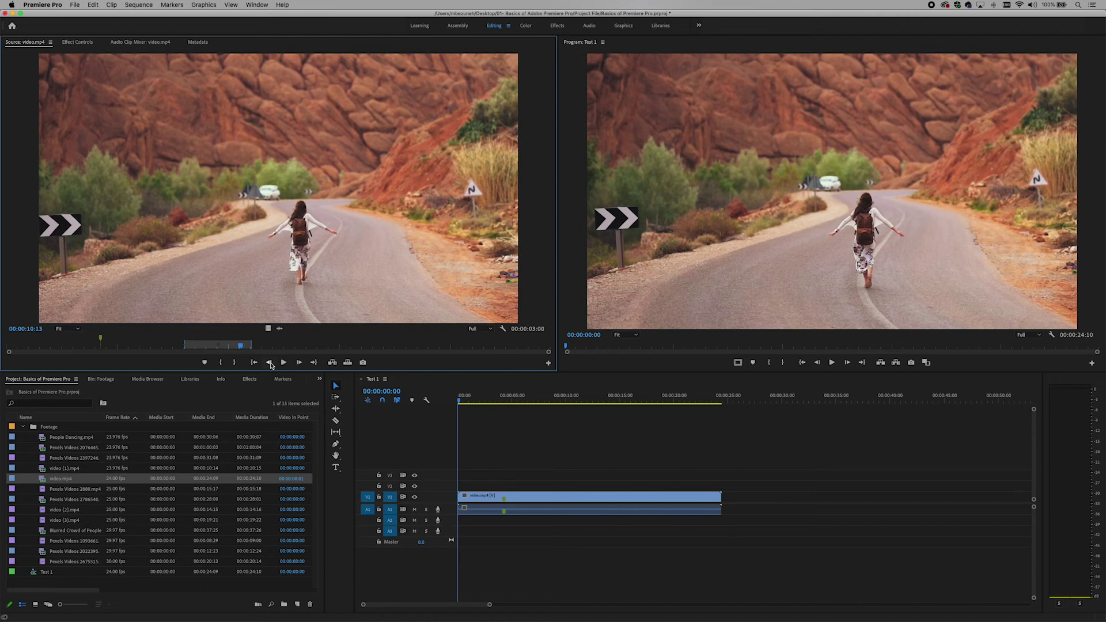
left_click(270, 364)
left_click(283, 363)
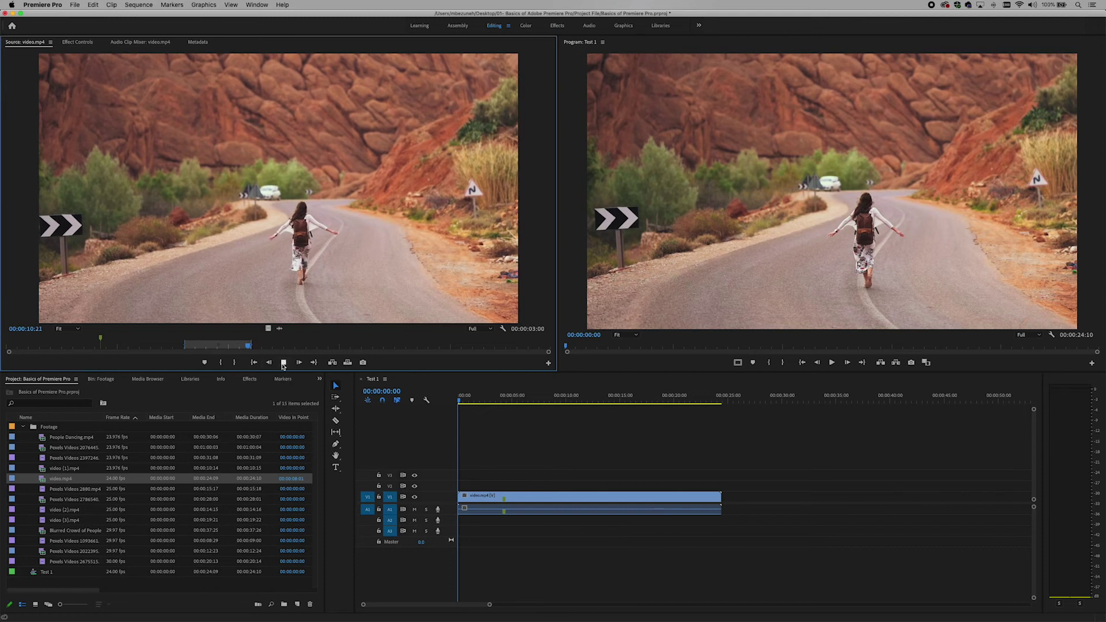
left_click(283, 363)
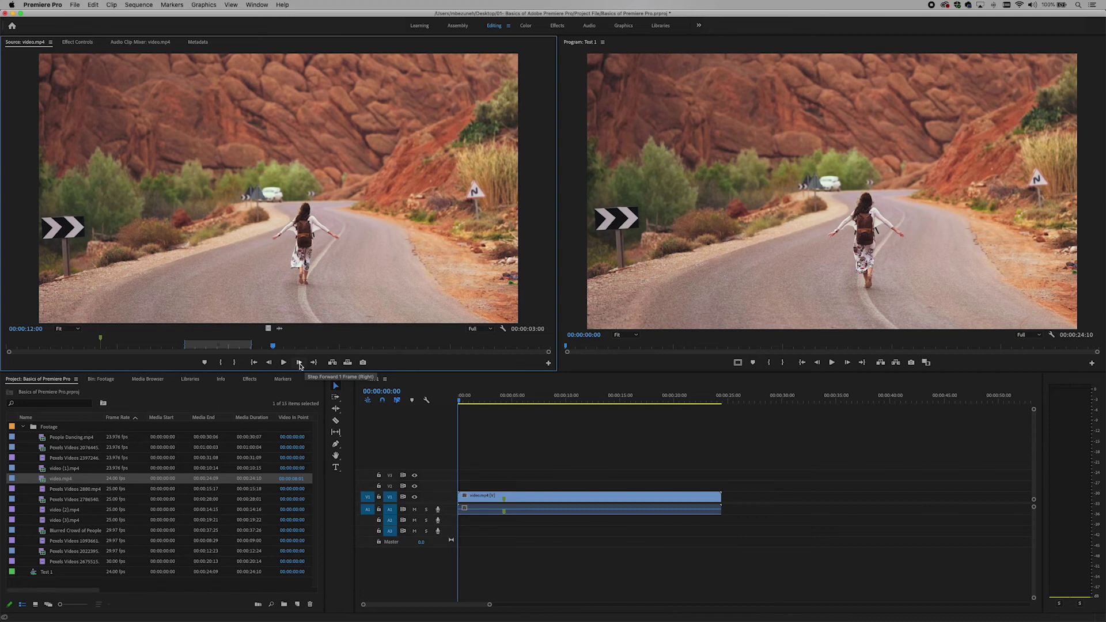
Step: Try inserting the marked range of video.mp4 at the start of the Test 1 sequence, and undo the insertion
left_click(332, 363)
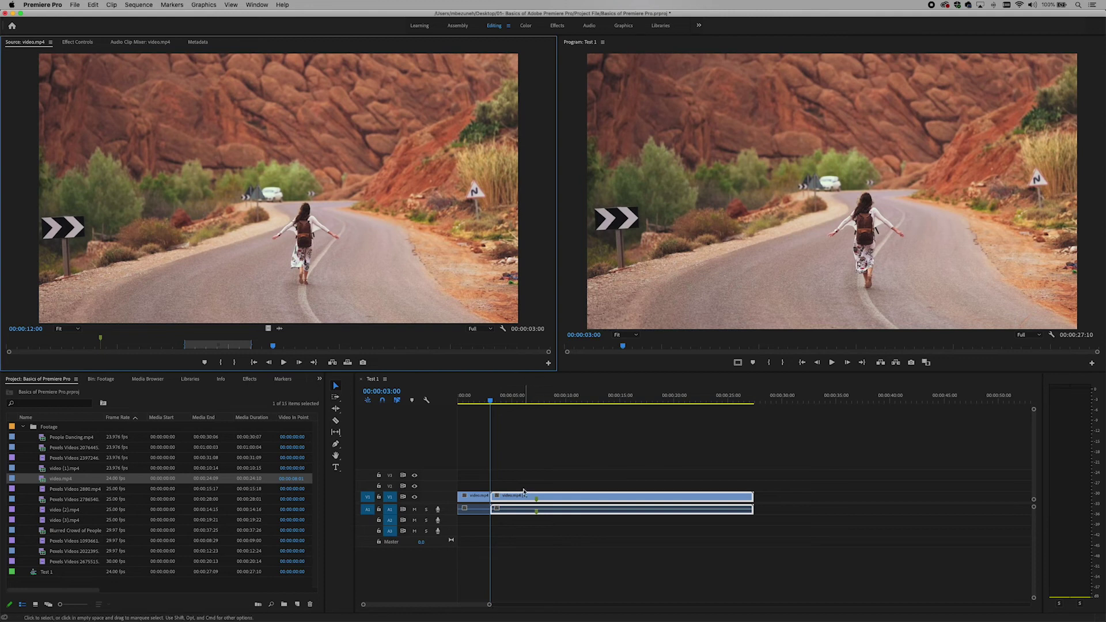
left_click(552, 479)
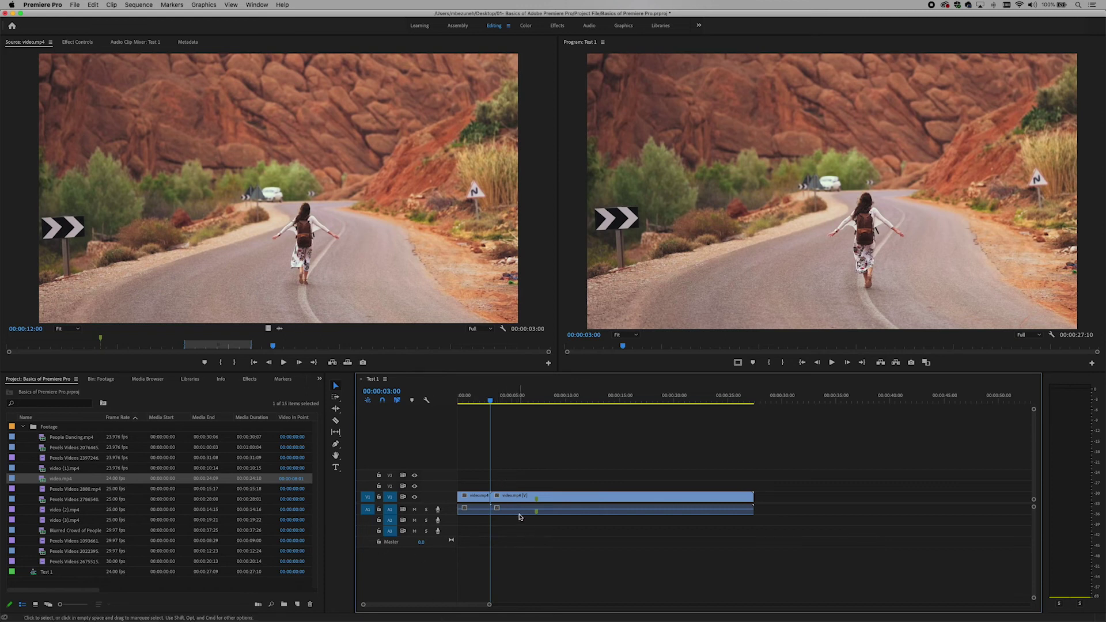
left_click(93, 5)
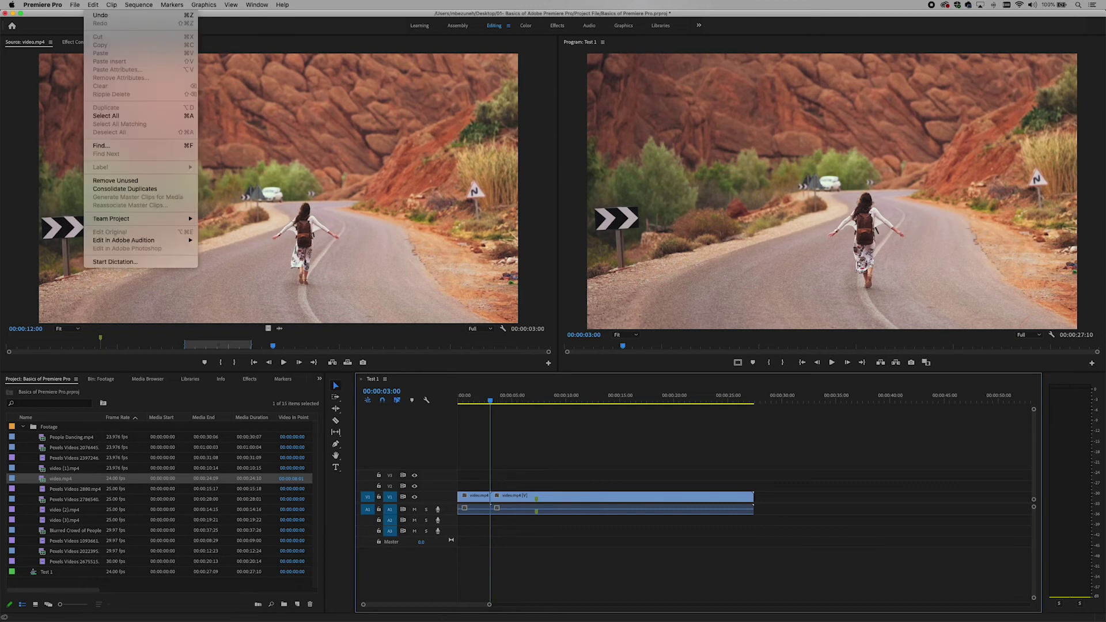
left_click(98, 16)
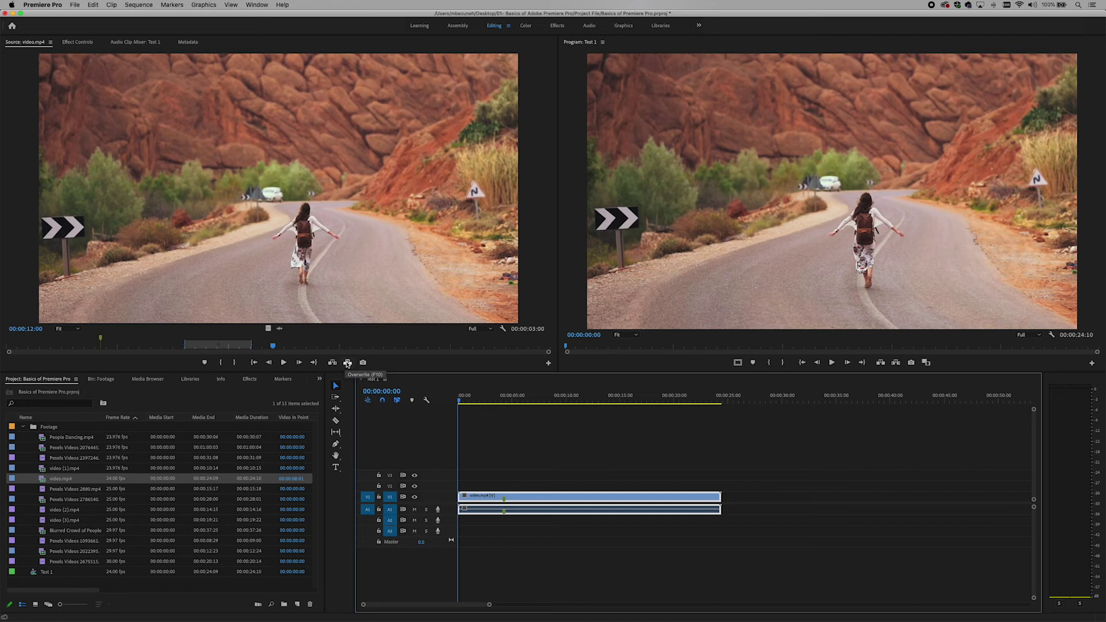
Step: Overwrite the start of the Test 1 sequence with the marked source range and move the sequence playhead to 00:00:14:03
left_click(348, 363)
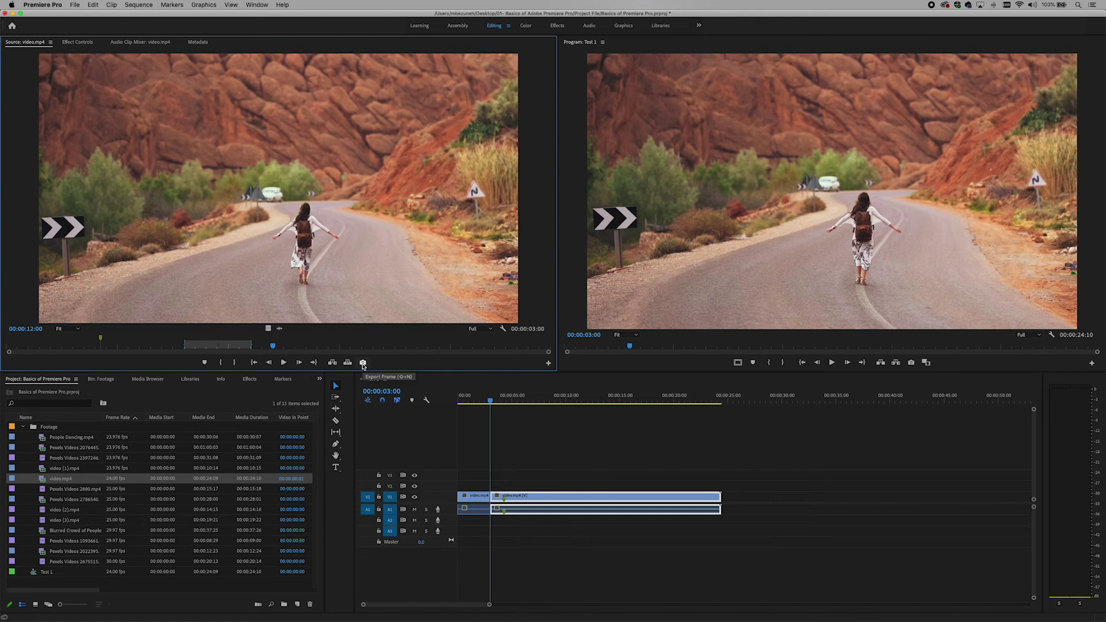
left_click(583, 431)
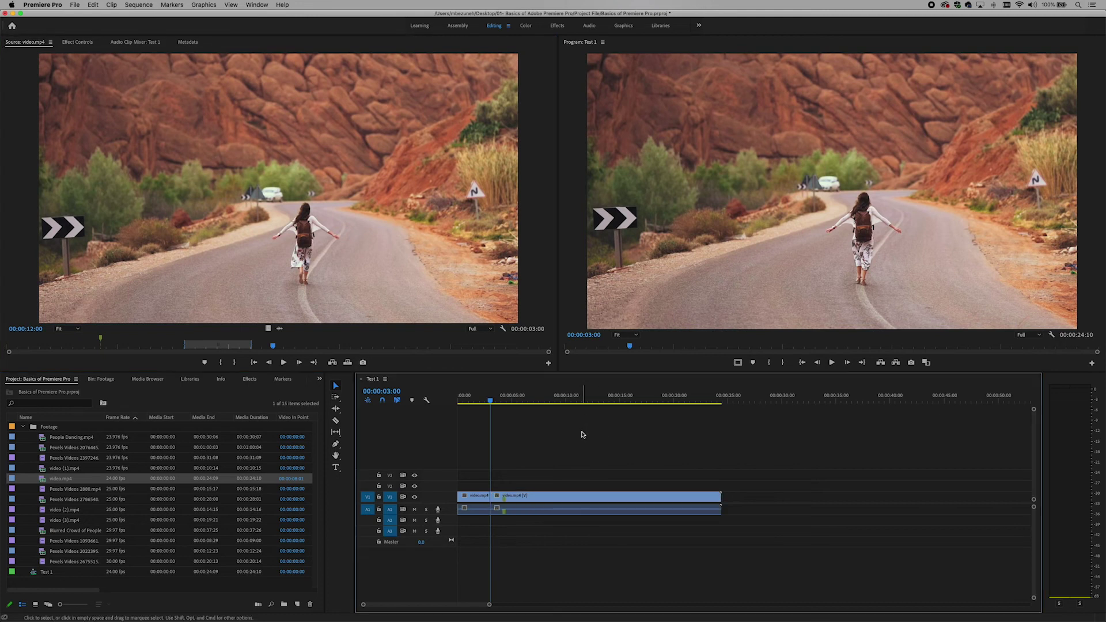
left_click_drag(516, 404, 610, 405)
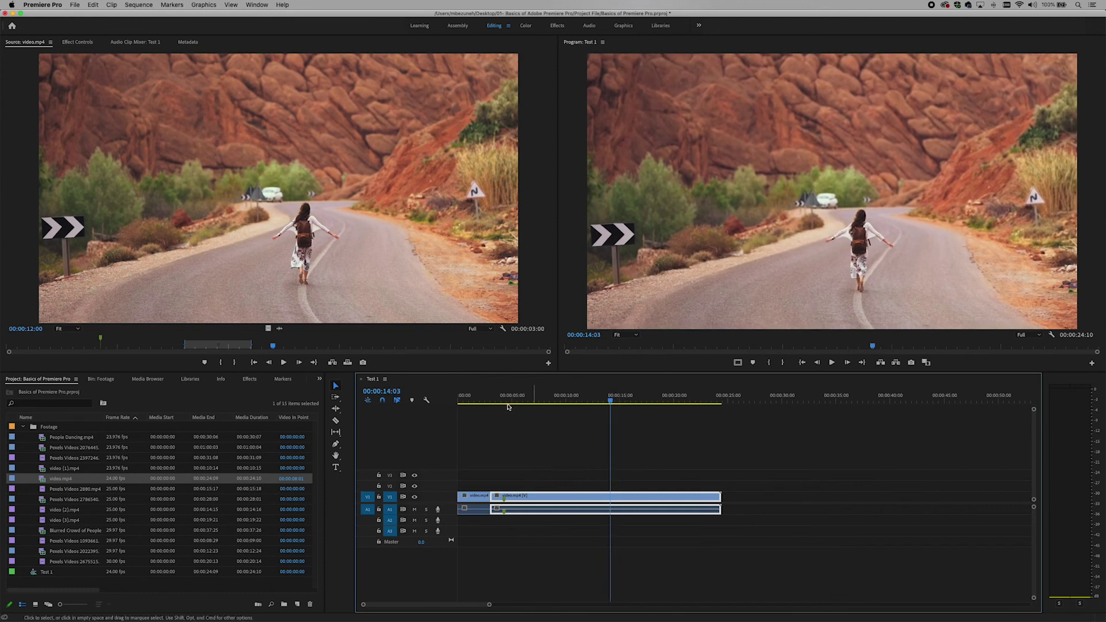
Step: Open the frame export settings for the current source frame and cancel the export
left_click(363, 363)
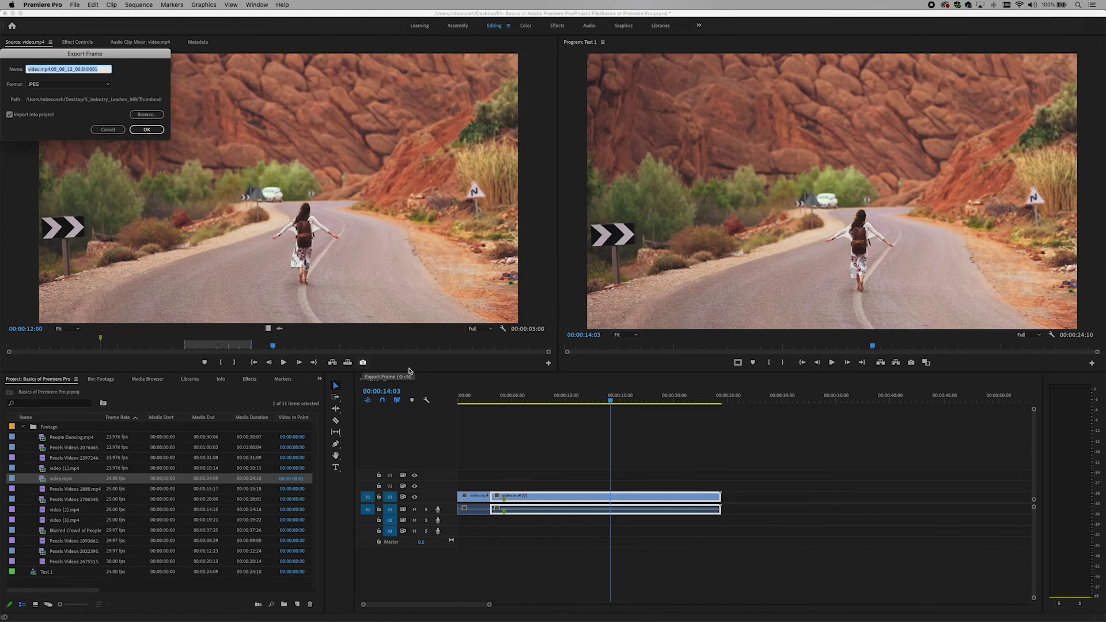
left_click(40, 71)
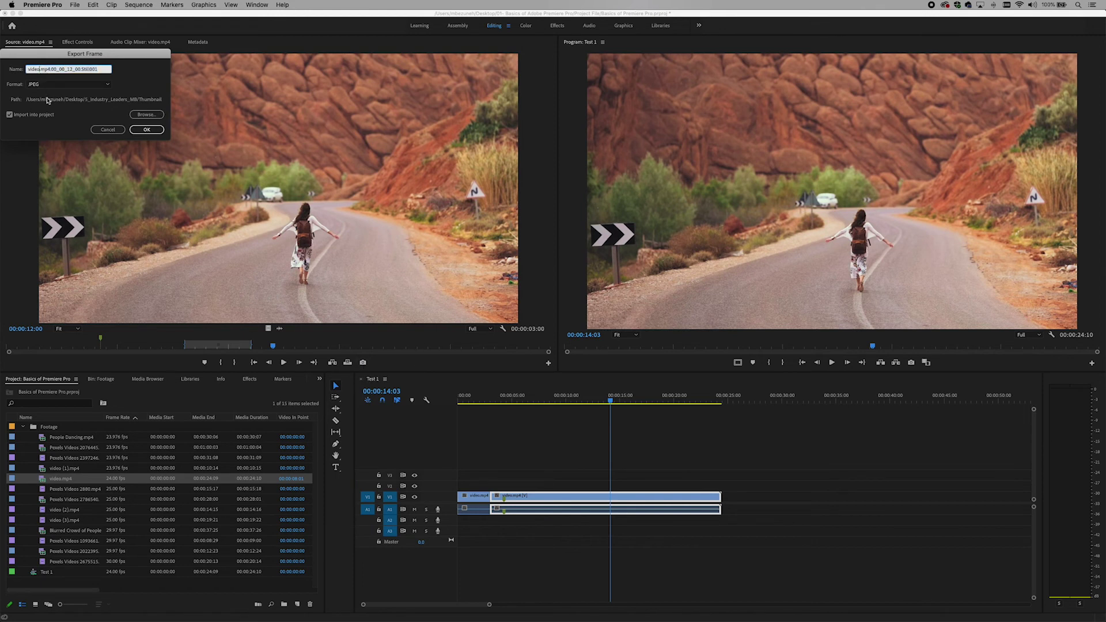
left_click(107, 129)
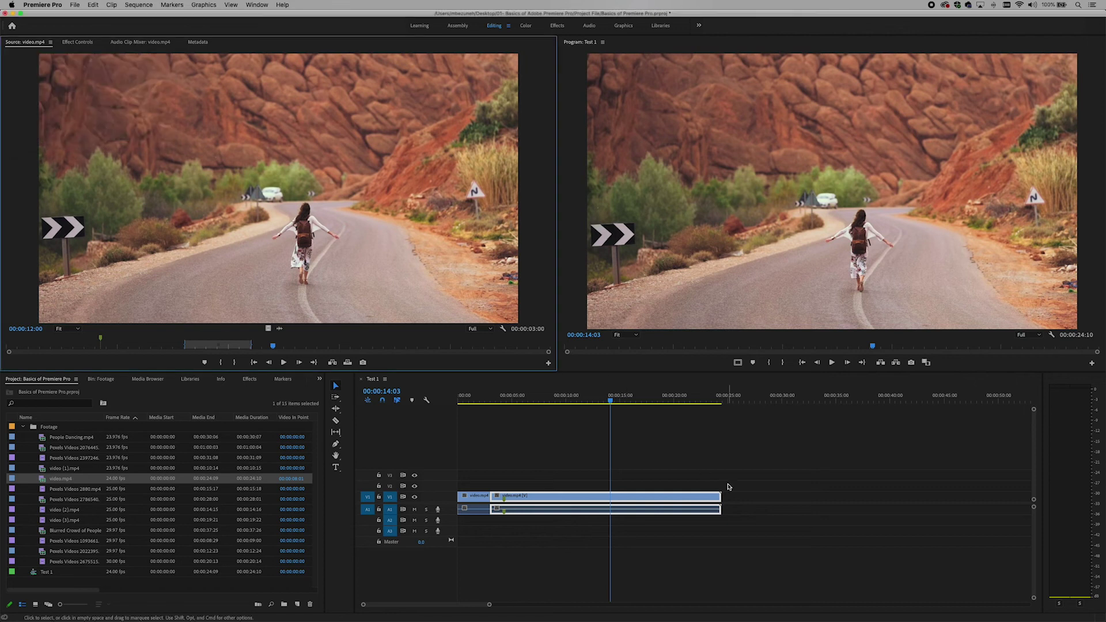
Step: Set the Source monitor's playback resolution to 1/4 and move its playhead to 00:00:15:21
left_click(651, 448)
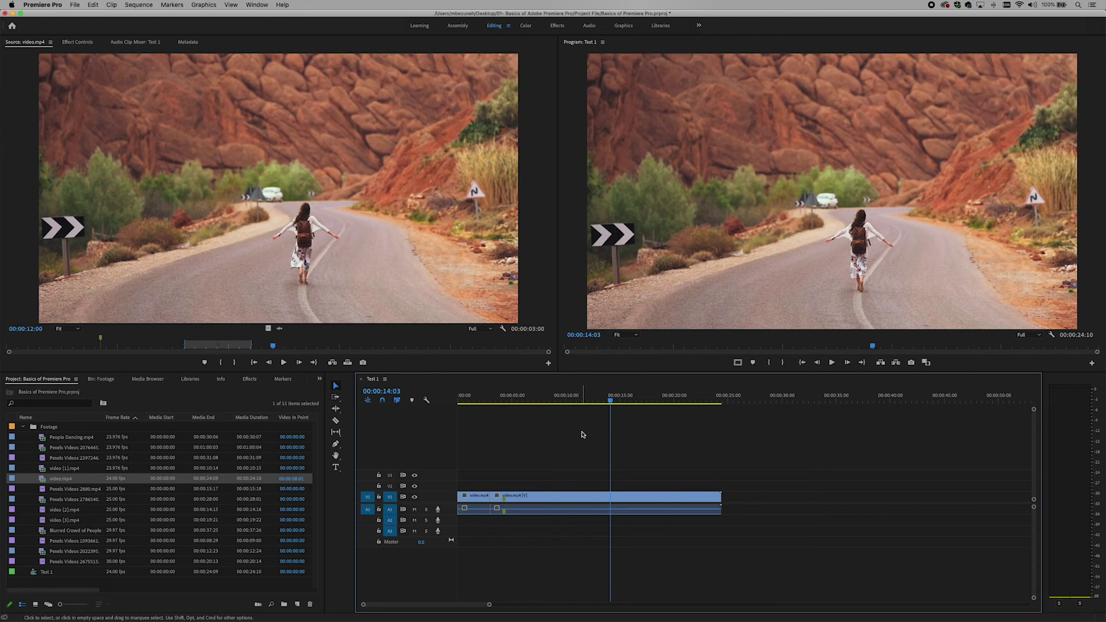
left_click(359, 346)
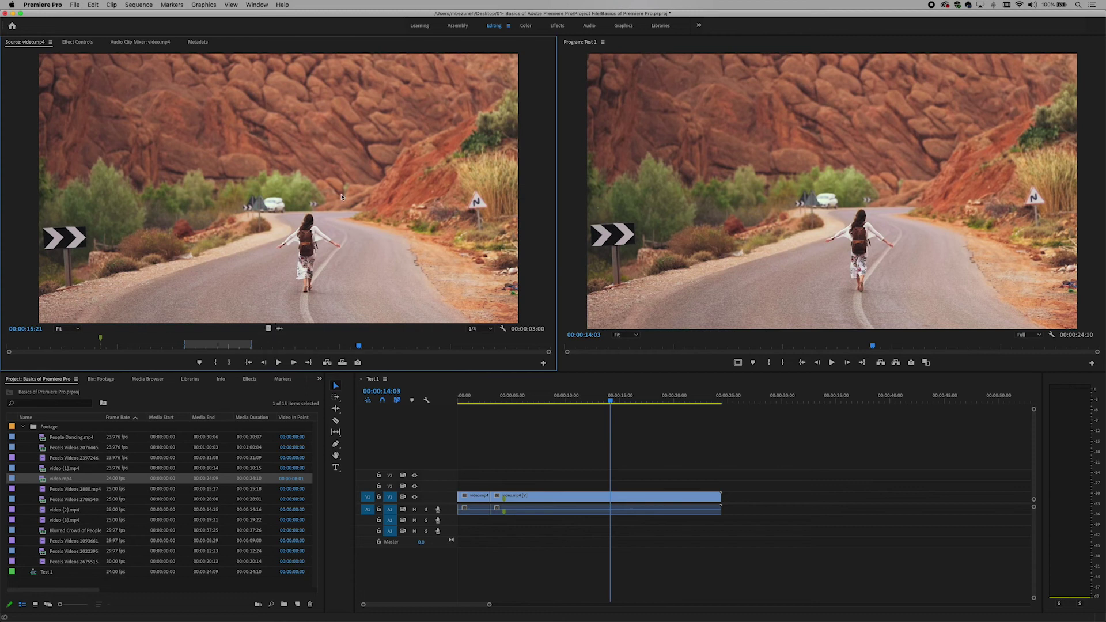
Step: Show the audio waveform and video image of video.mp4 in the Source monitor, and try placing only its audio in the Test 1 sequence
left_click(280, 328)
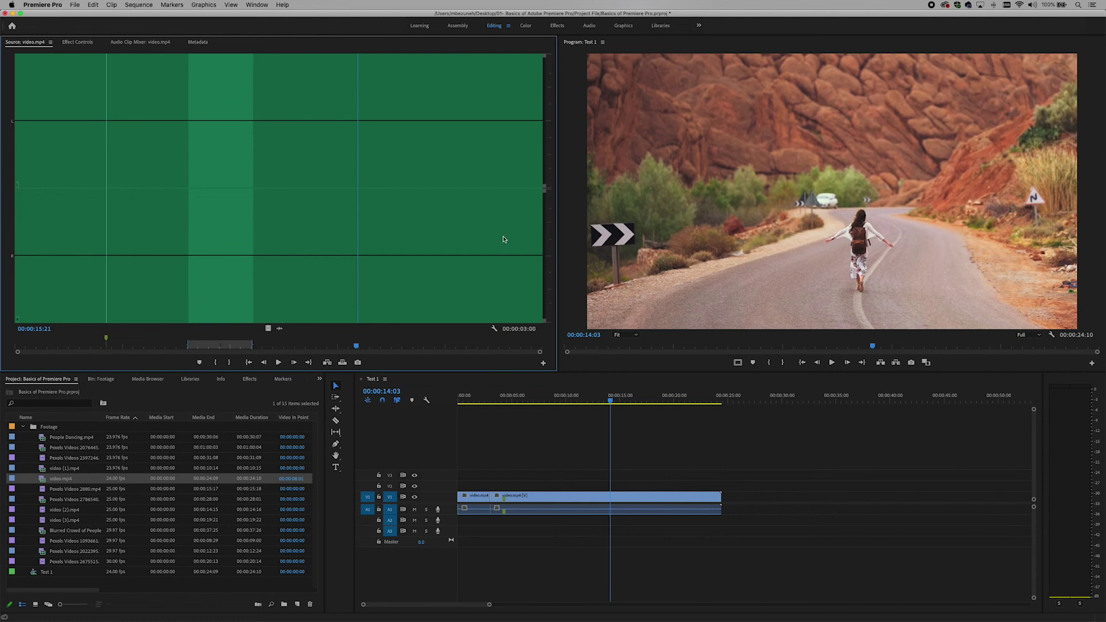
left_click(268, 328)
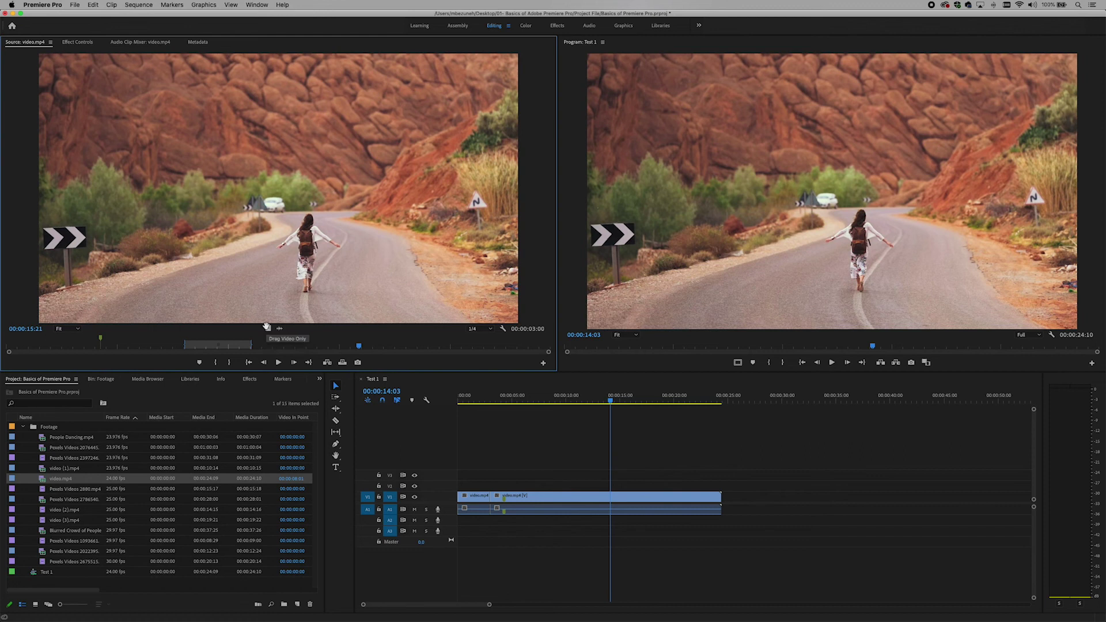
mouse_move(267, 326)
left_mouse_down()
mouse_move(270, 296)
mouse_move(265, 326)
left_mouse_up()
left_click(282, 326)
left_click_drag(283, 324, 456, 484)
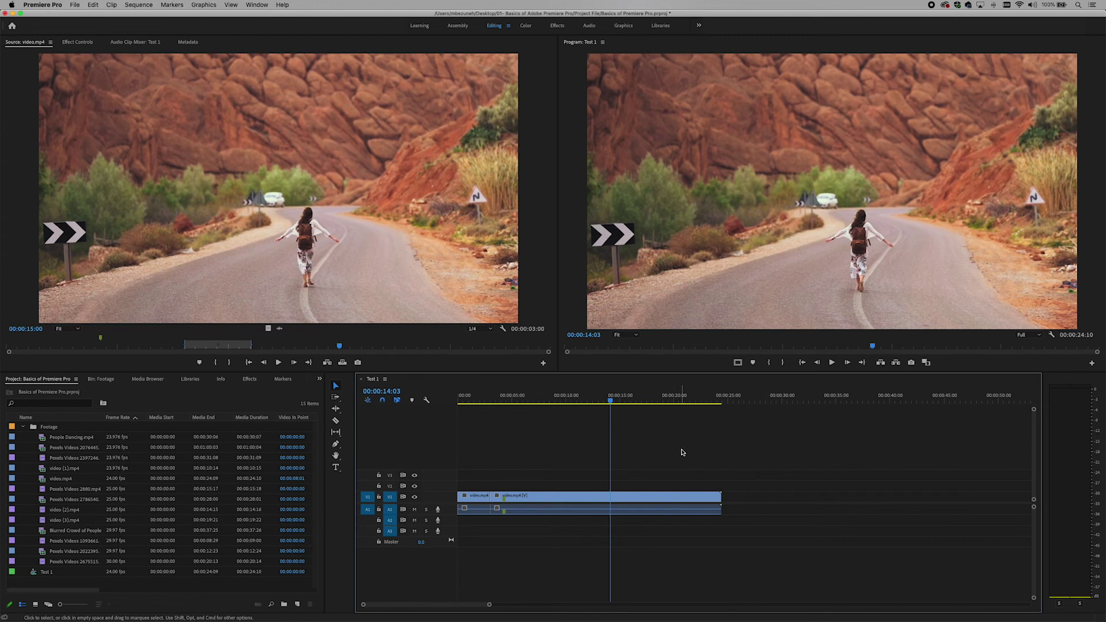
Step: Delete the longer second video.mp4 clip, including its audio, from the Test 1 sequence
left_click(740, 461)
left_click(589, 497)
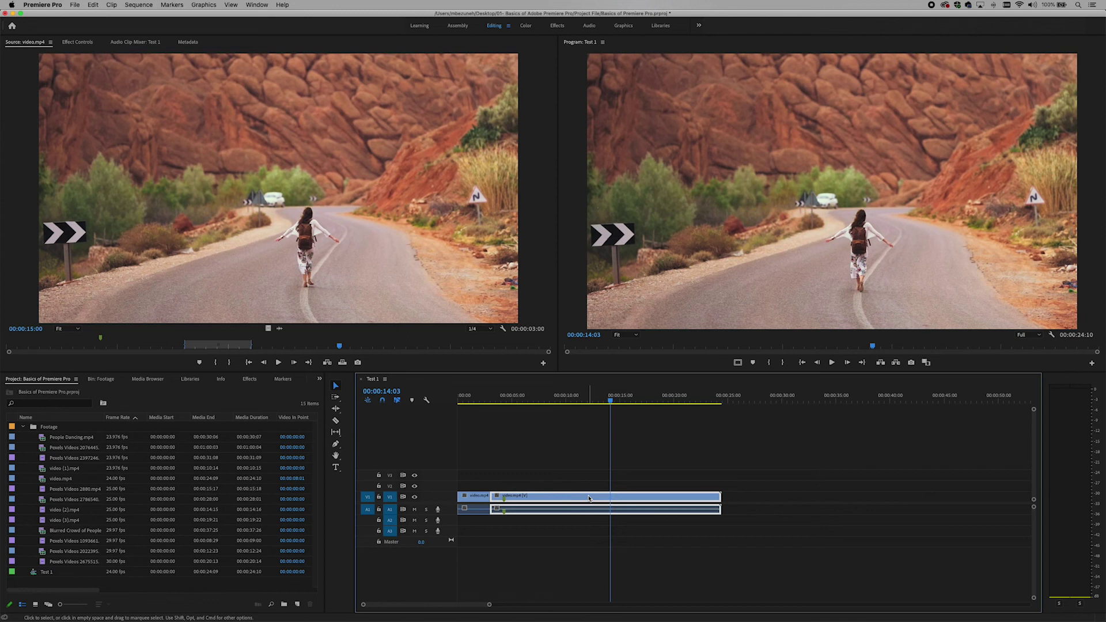
key("Delete")
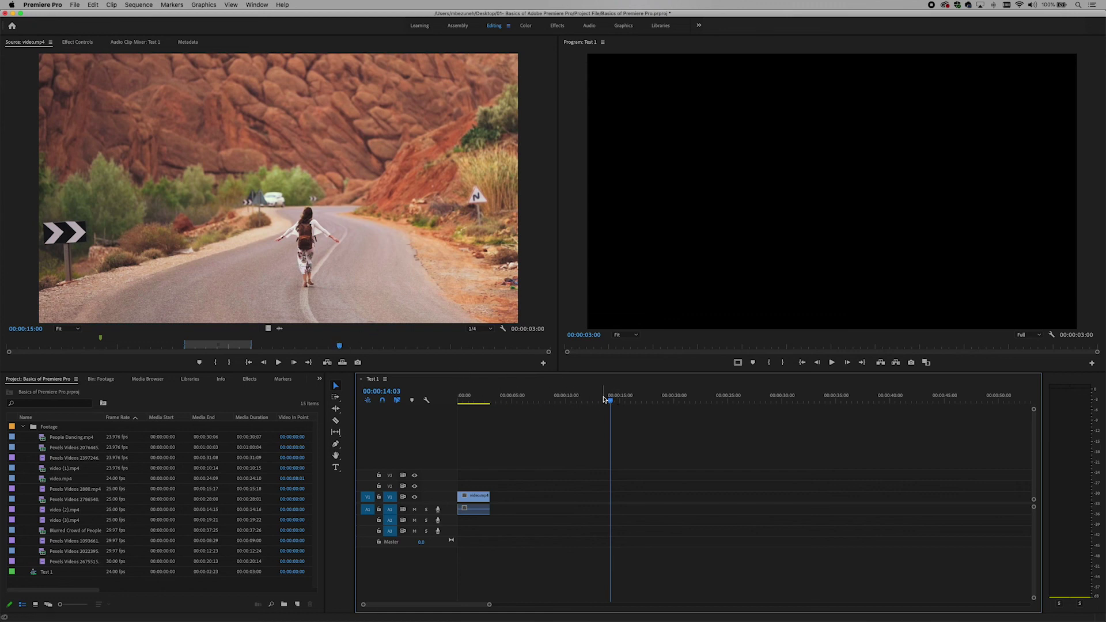
Step: Play the remaining video.mp4 clip in the Test 1 sequence and move the playhead past its end to 00:00:04:07
left_click(832, 363)
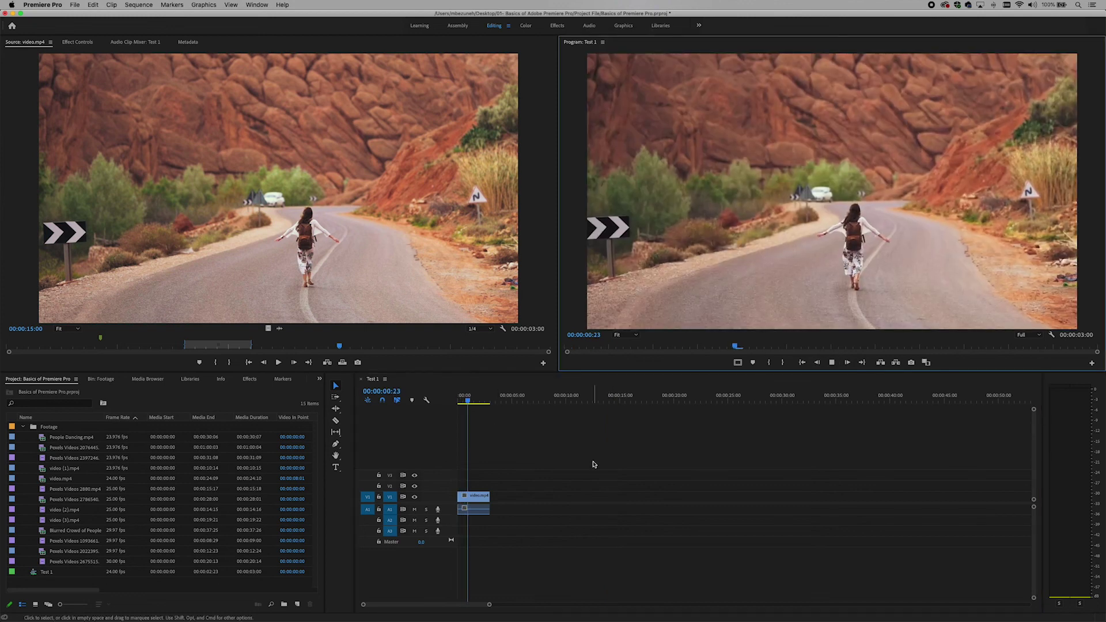
left_click(474, 497)
left_click(483, 422)
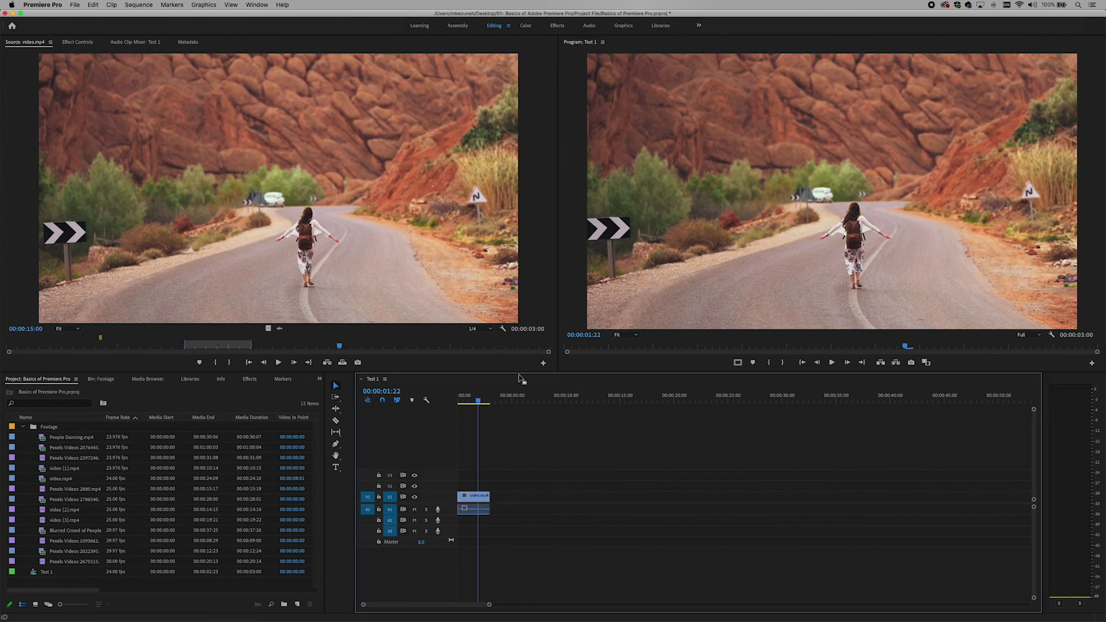
left_click(505, 399)
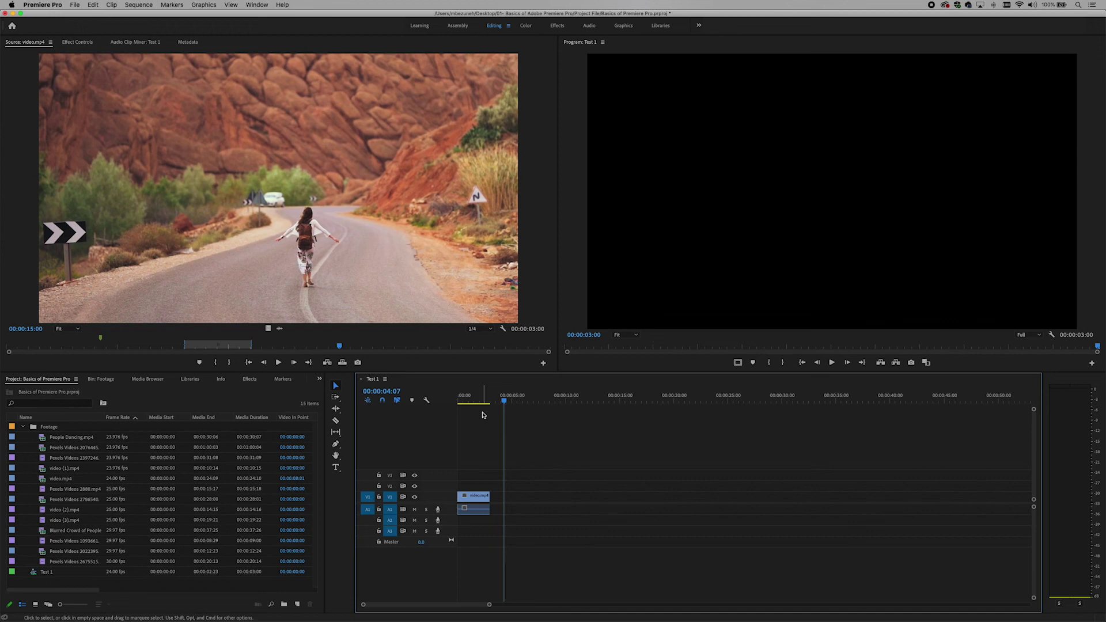
Step: Return the playhead to the sequence start, and turn the V1 track output off and on again
key("Home")
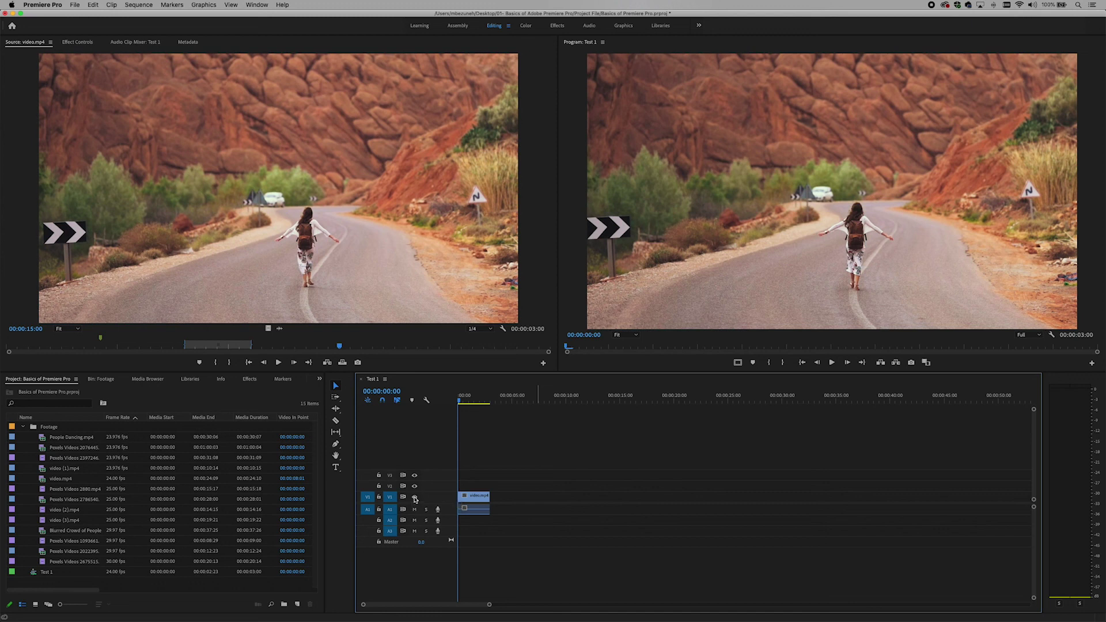
left_click(415, 498)
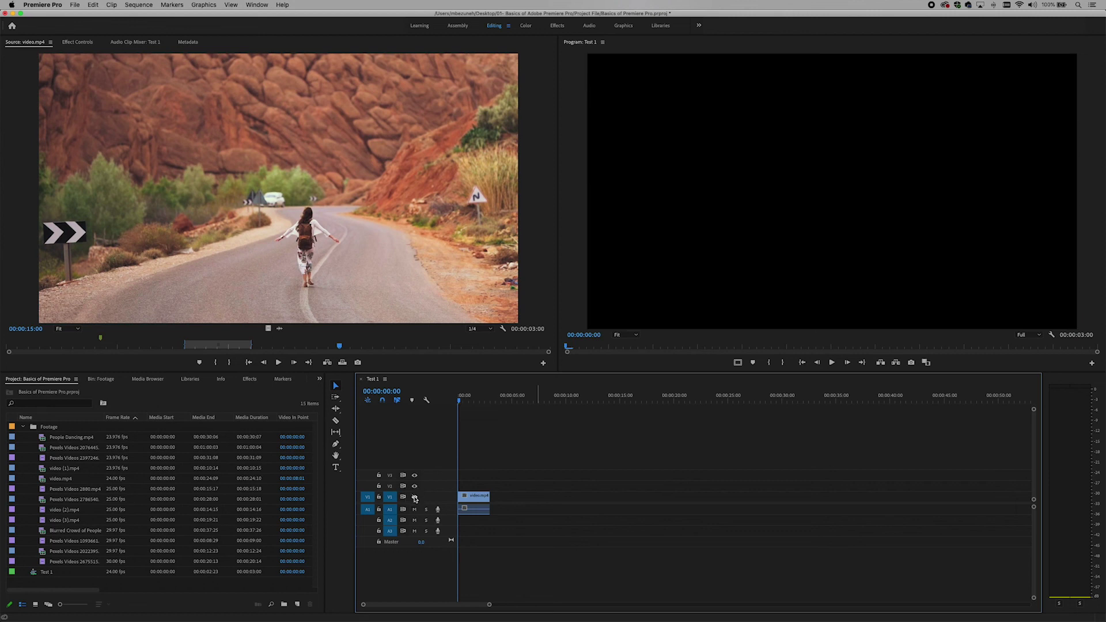
left_click(414, 498)
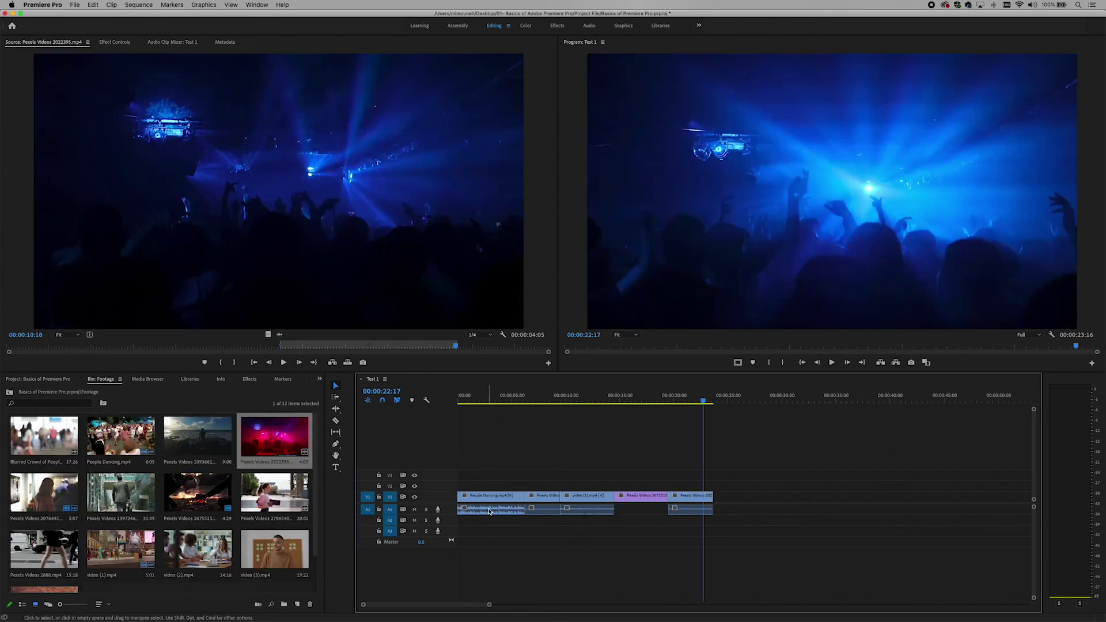
Step: Play the Test 1 sequence backward and forward from 00:00:08:00, stopping at 00:00:04:10 with the timeline scale enlarged
left_click(544, 397)
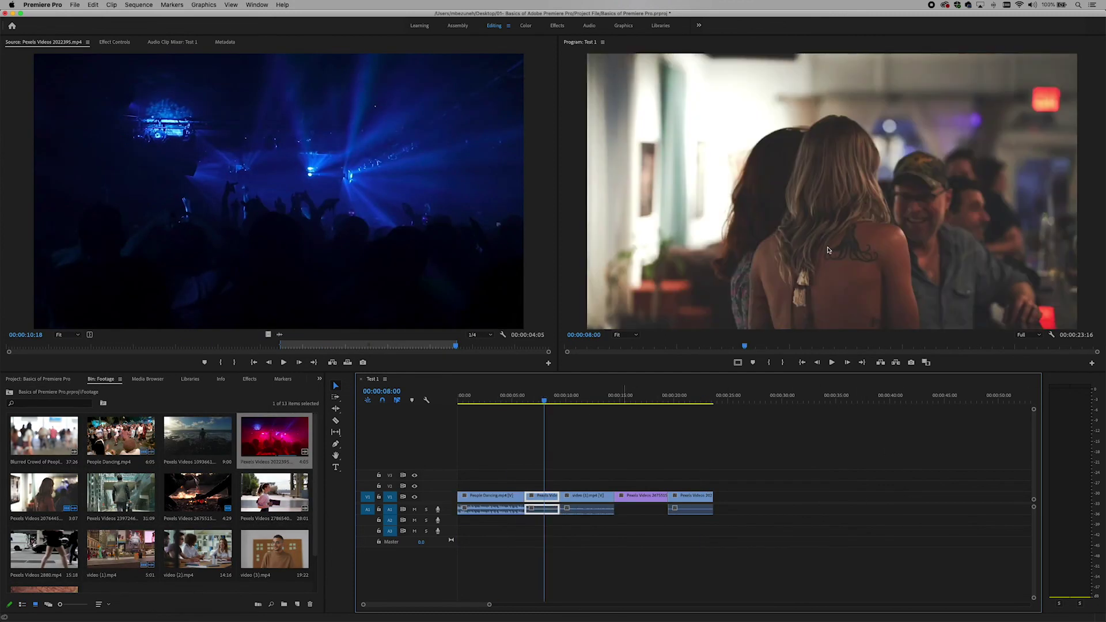
key("j")
key("l")
key("j")
key("k")
left_click_drag(489, 605, 402, 605)
key("minus")
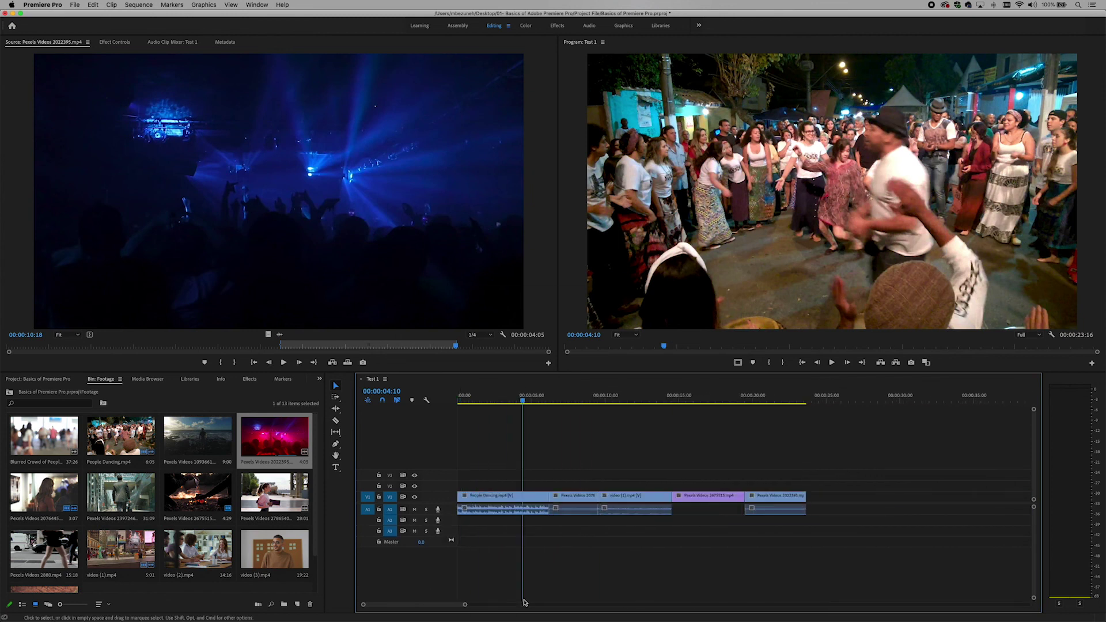
Step: Unlink the audio from the video of the People Dancing.mp4 clip and the clip that follows it
left_click(503, 508)
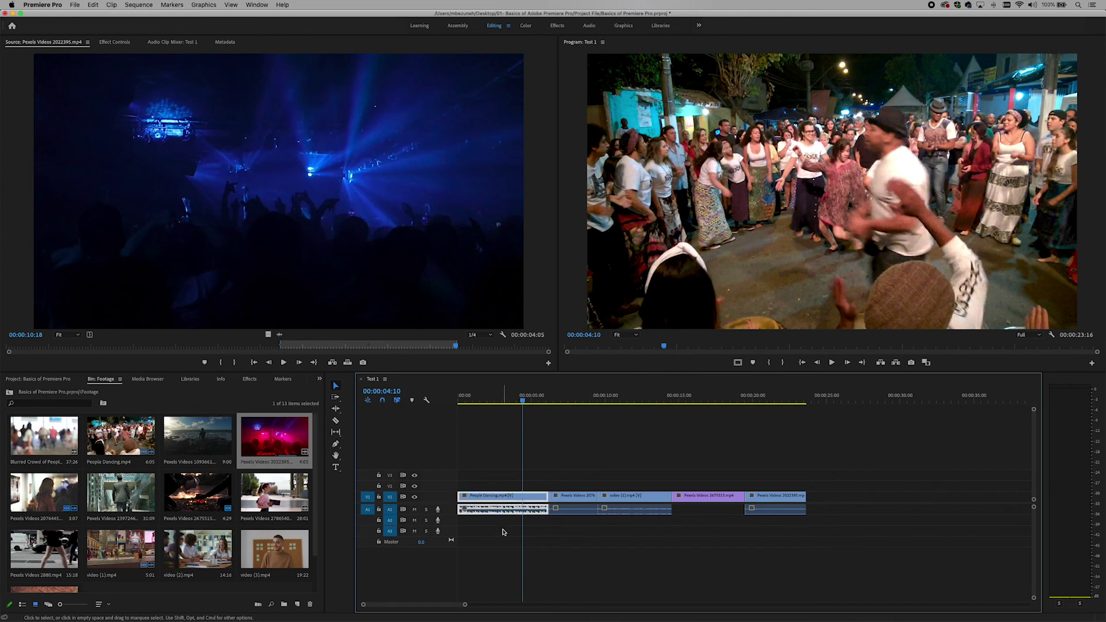
right_click(534, 504)
left_click(586, 356)
right_click(576, 497)
left_click(580, 398)
Step: Remove the audio of the final clip, Pexels Videos 2022395.mp4, from track A1
left_click(772, 398)
right_click(778, 508)
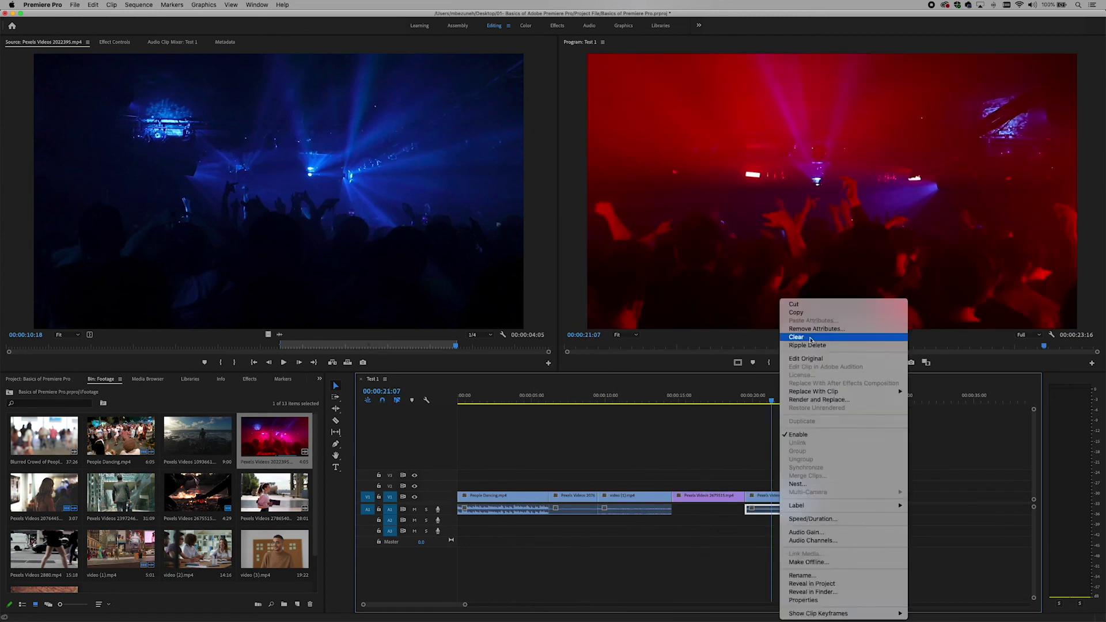
left_click(807, 346)
Step: Extend the People Dancing.mp4 audio on A1 to beneath the Pexels Videos 2675515.mp4 clip and play the sequence from 00:00:03:14
left_click(510, 398)
left_click_drag(548, 510, 729, 511)
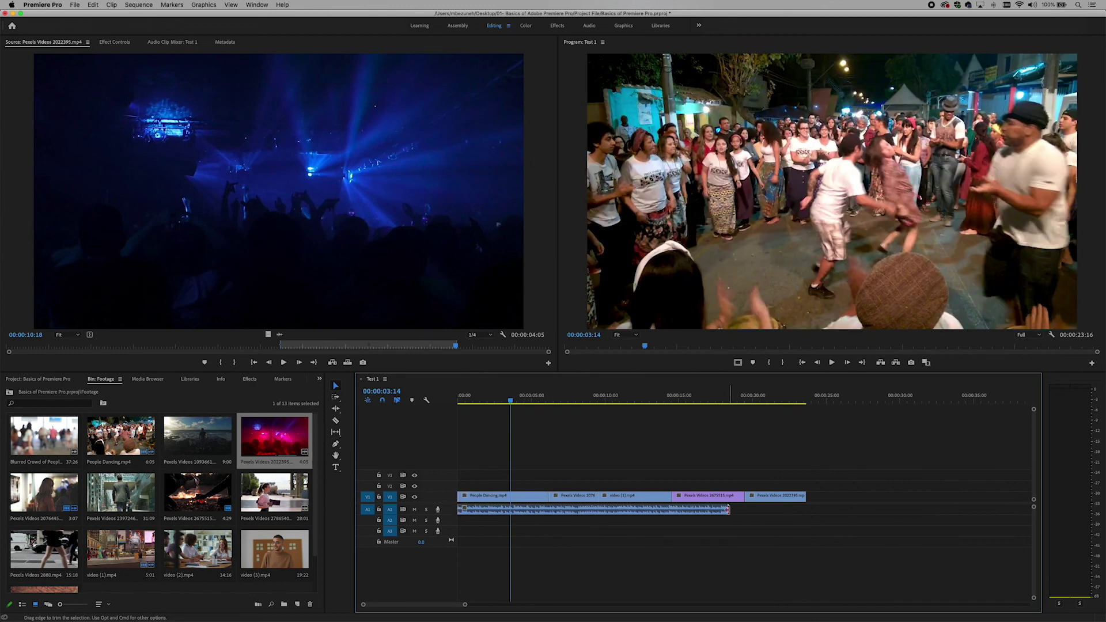
left_click(831, 362)
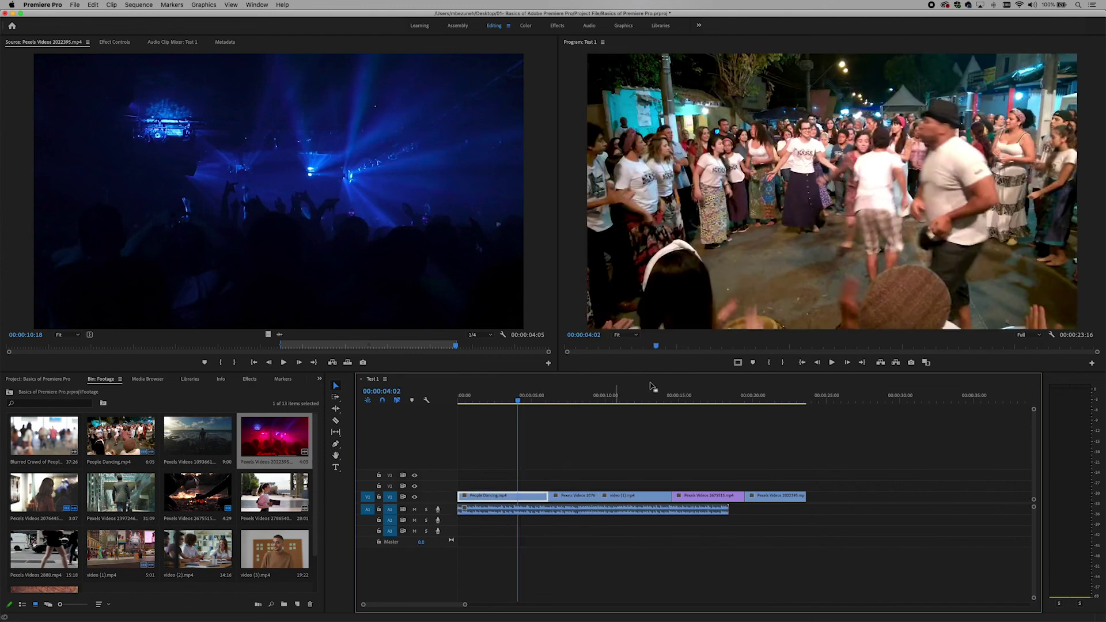